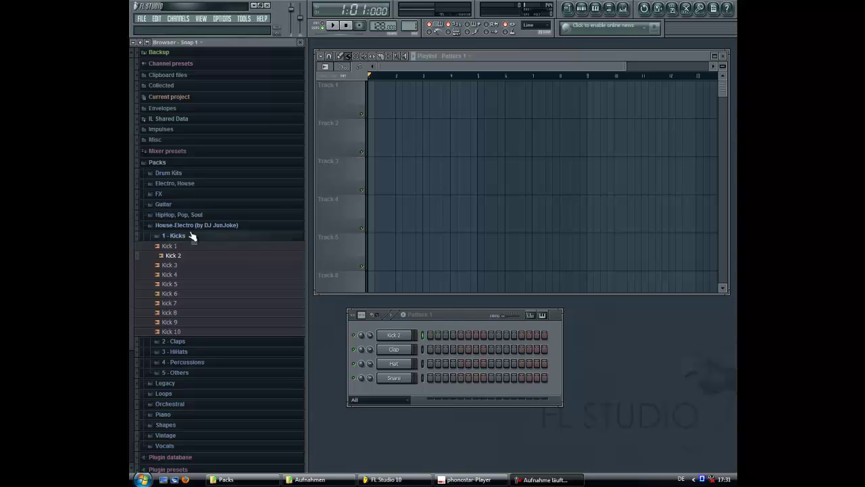
Collapse the 1 - Kicks folder, then collapse and re-expand the House-Electro (by DJ JunJoke) pack.
left_click(247, 236)
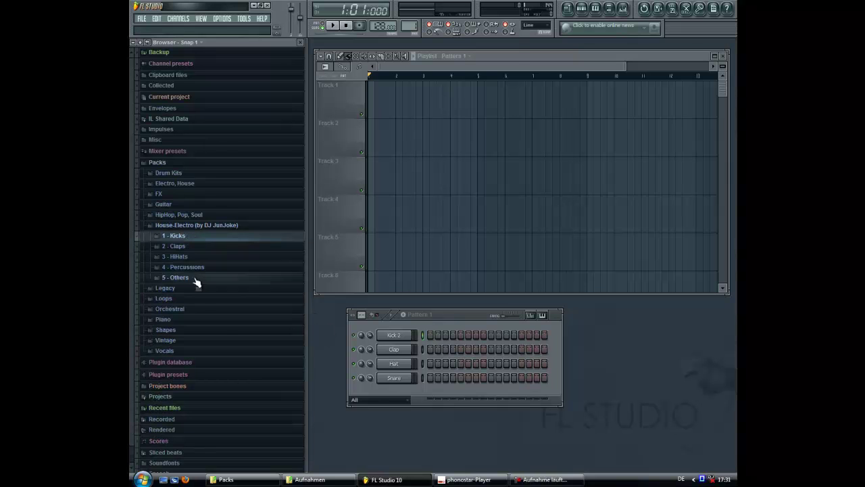
left_click(215, 226)
left_click(215, 229)
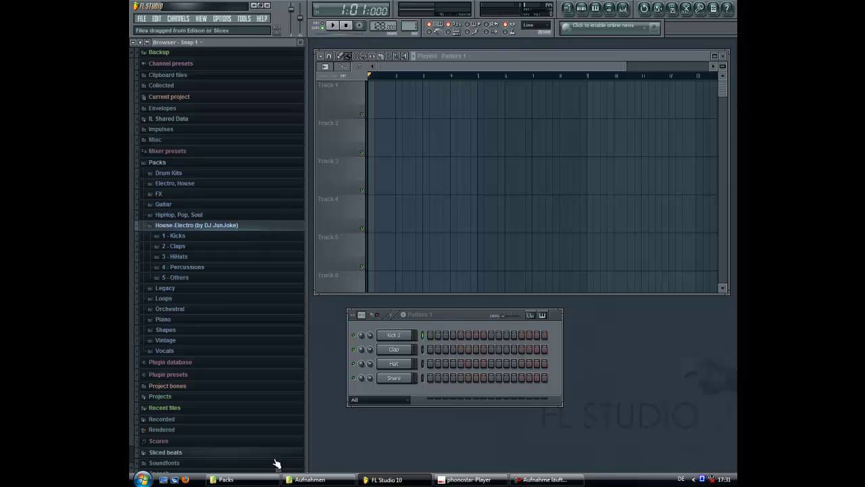
In Explorer, go from FL Studio 10 into Data\Patches\Packs and select House-Electro (by DJ JunJoke).
left_click(240, 479)
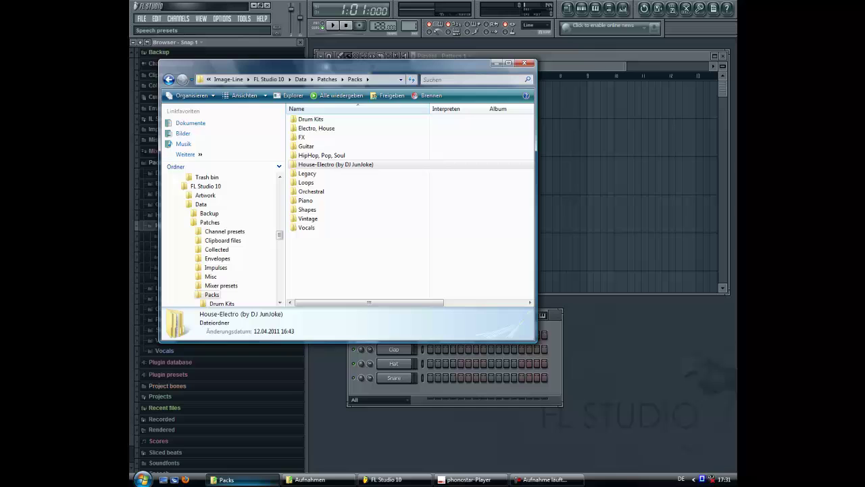
left_click(267, 79)
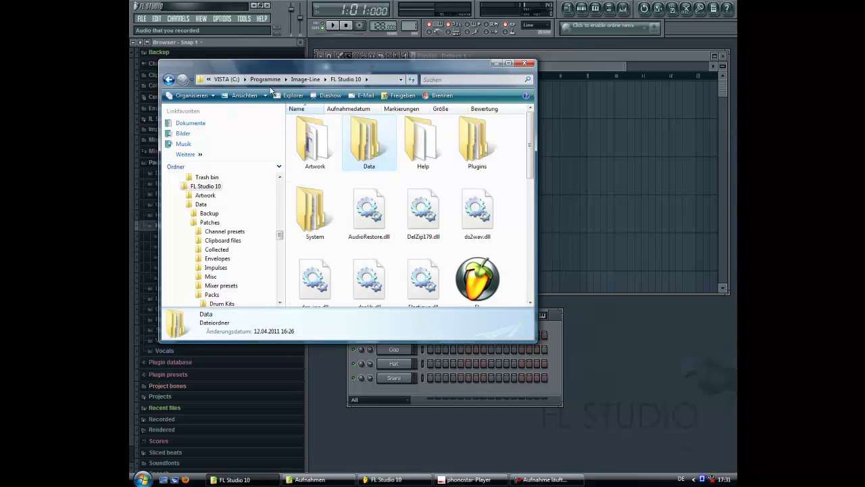
left_click(306, 79)
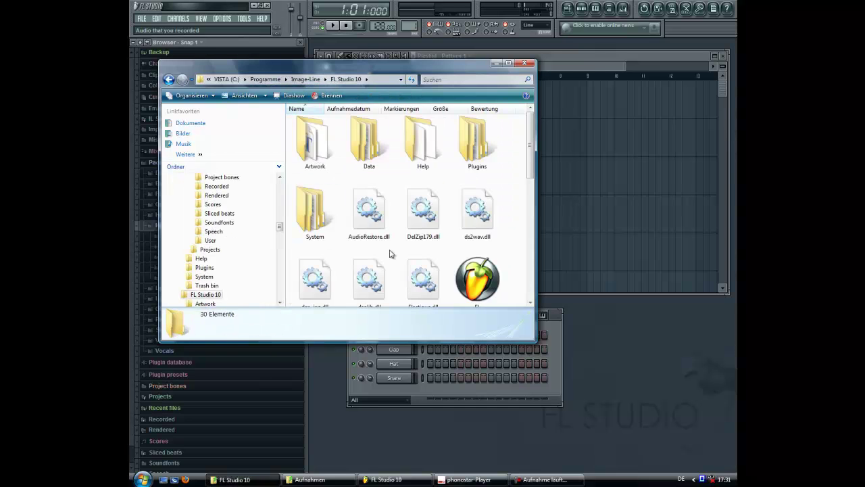
double_click(370, 150)
double_click(368, 142)
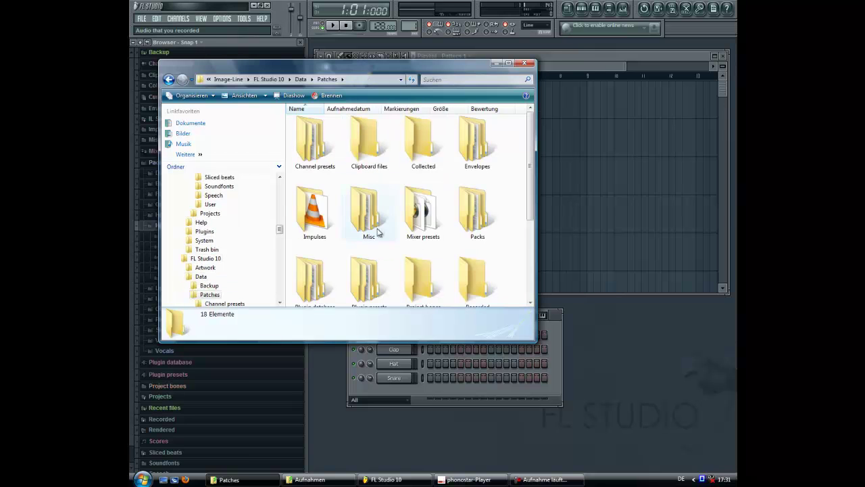
double_click(466, 215)
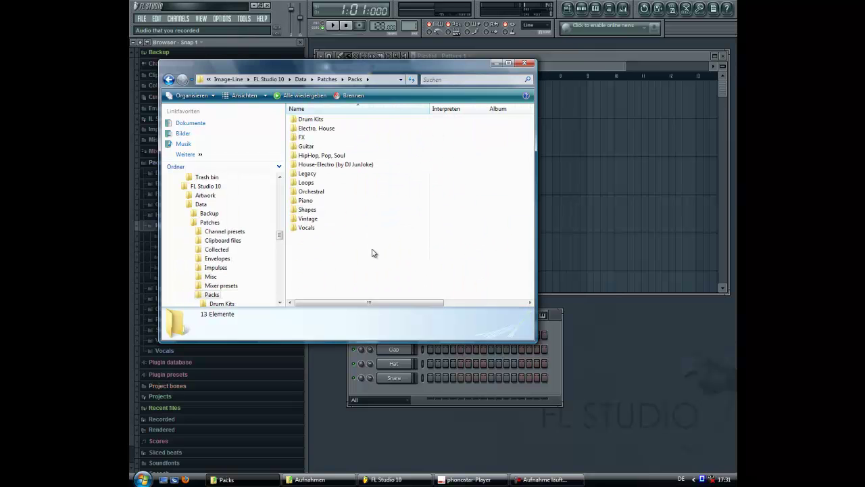
left_click(321, 166)
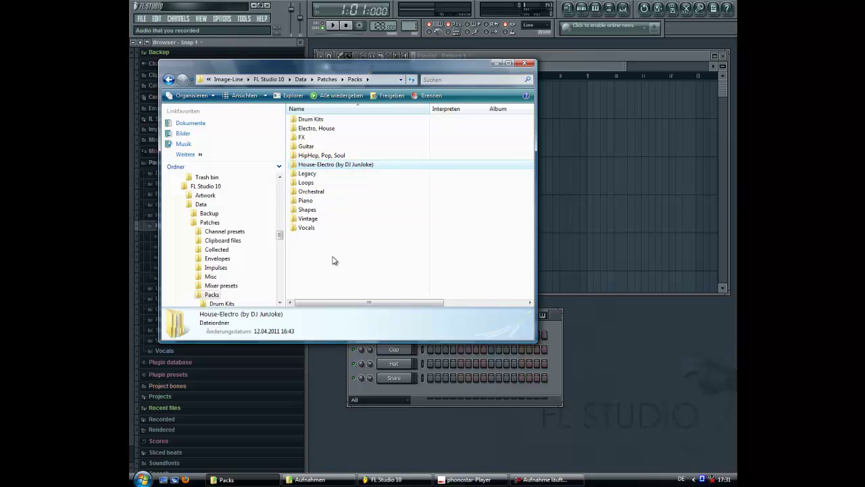
Back in FL Studio, audition the samples in 1 - Kicks and load Kick 2 into the kick channel.
left_click(496, 63)
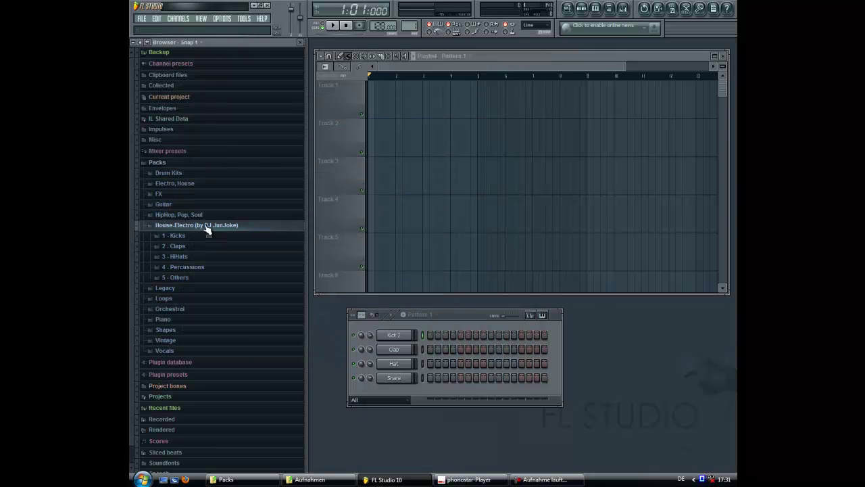
left_click_drag(194, 227, 208, 230)
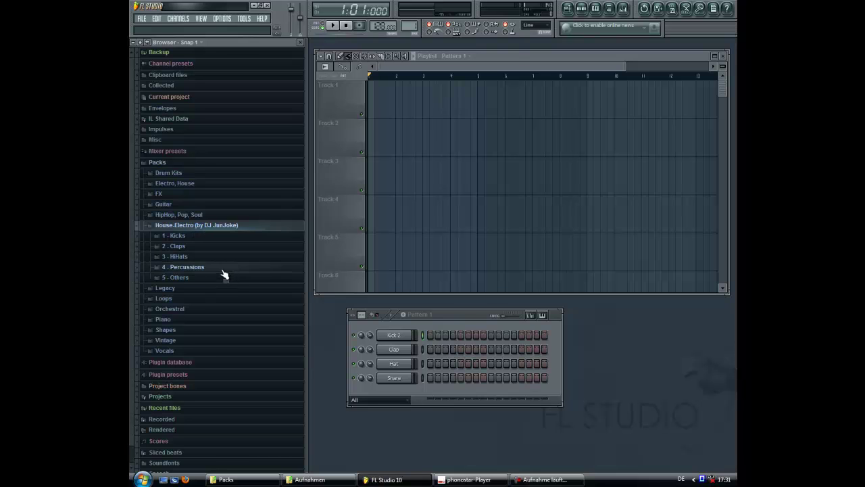
left_click(175, 237)
left_click(179, 255)
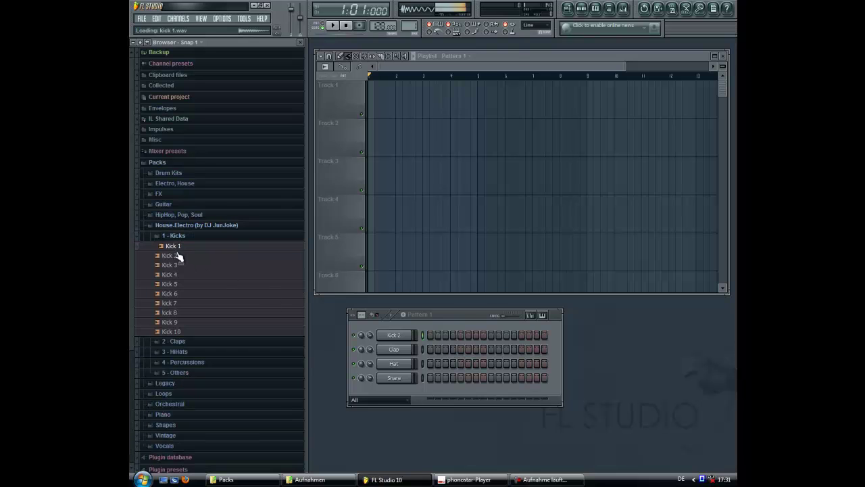
left_click(178, 265)
left_click(177, 275)
left_click(180, 285)
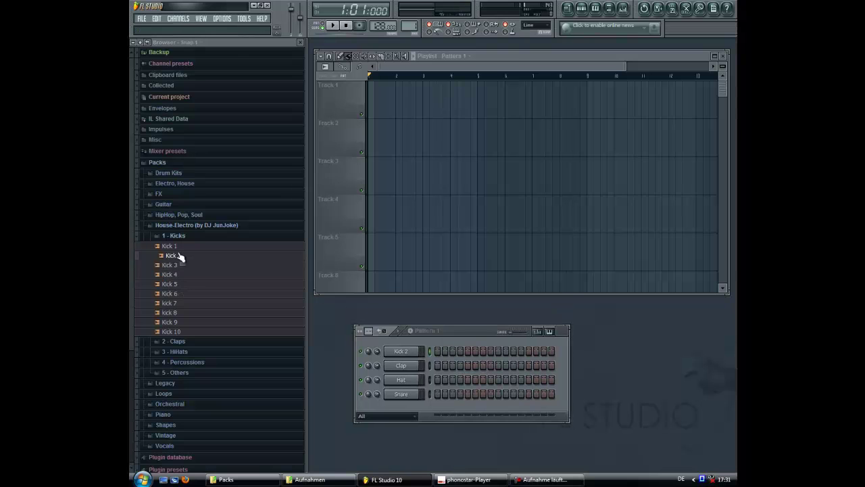
left_click_drag(180, 255, 400, 354)
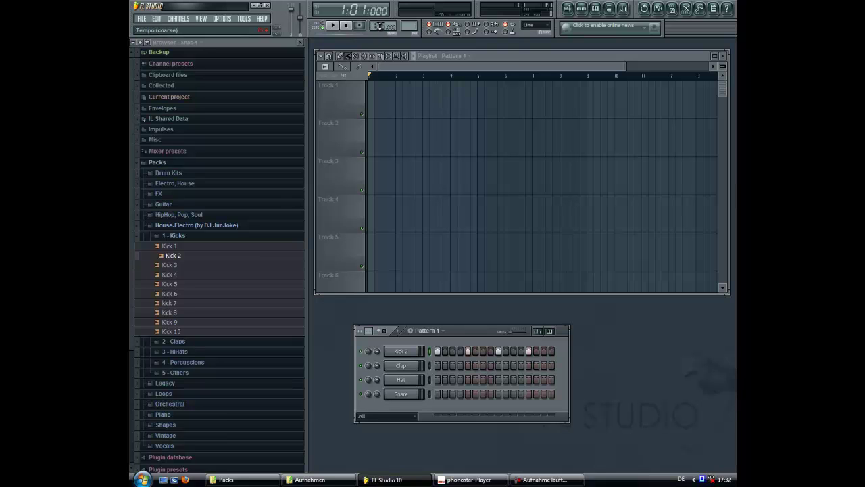
Set the tempo to 128 BPM and play Pattern 1 in pattern mode.
left_click_drag(380, 25, 380, 20)
mouse_move(449, 331)
left_mouse_down()
mouse_move(464, 333)
mouse_move(454, 336)
left_mouse_up()
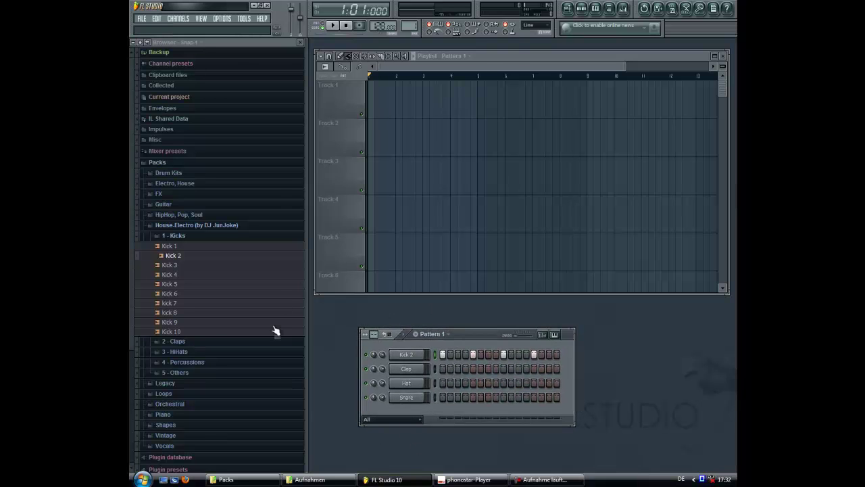
left_click(323, 25)
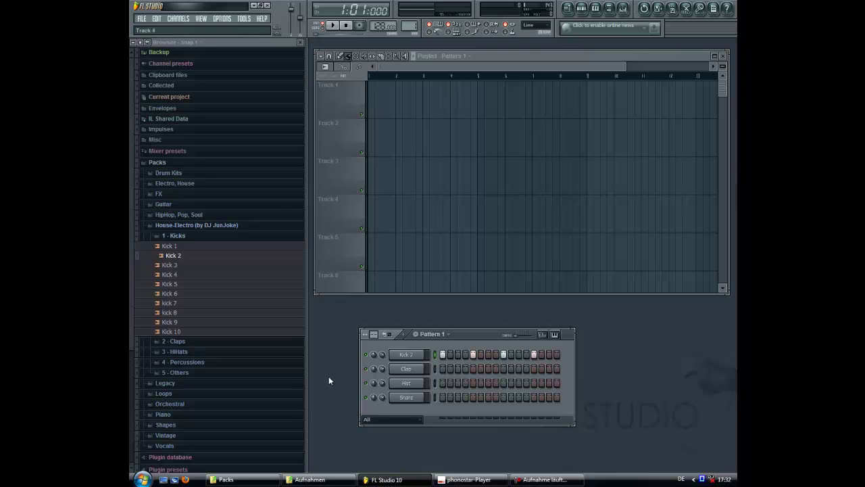
key("space")
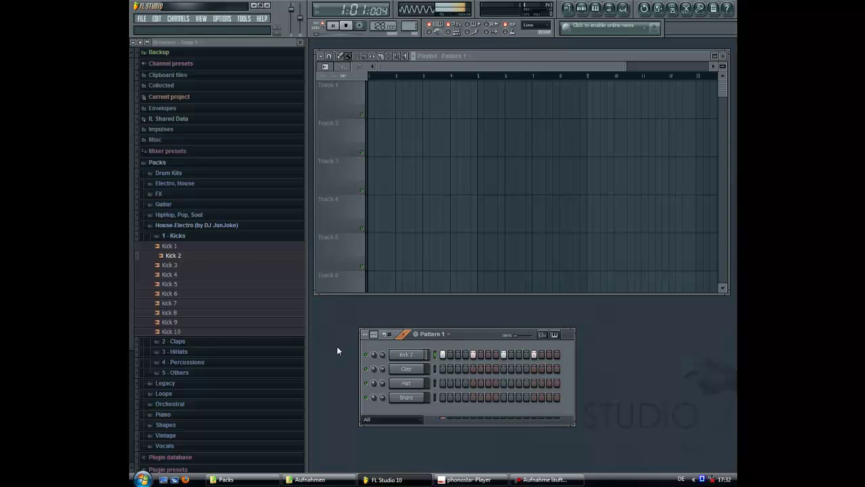
Stop playback and place Pattern 1 clips in bars 1–4 of Track 1.
left_click(323, 27)
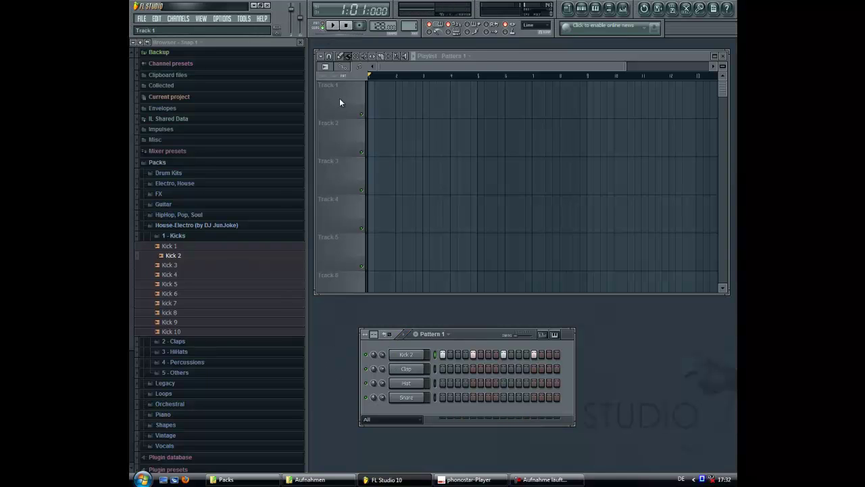
left_click(375, 107)
left_click(417, 106)
left_click(440, 107)
left_click(461, 108)
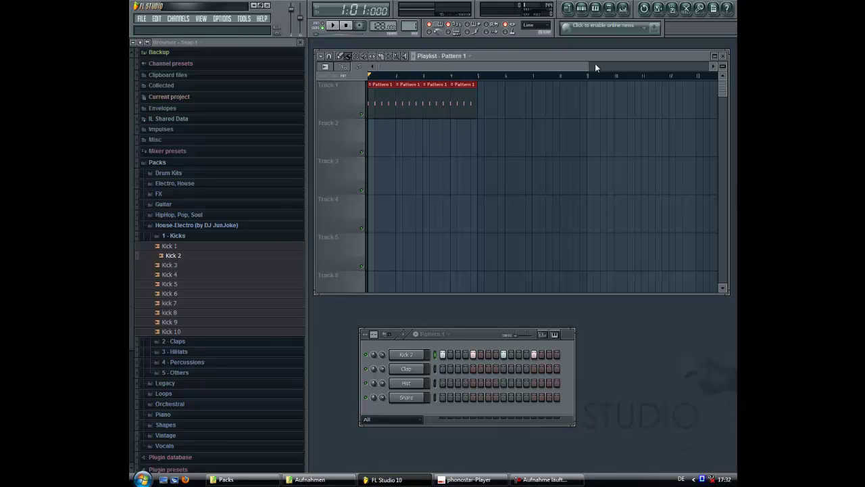
Switch between the pattern and playlist windows and step to an empty Pattern 2.
key("F6")
key("F5")
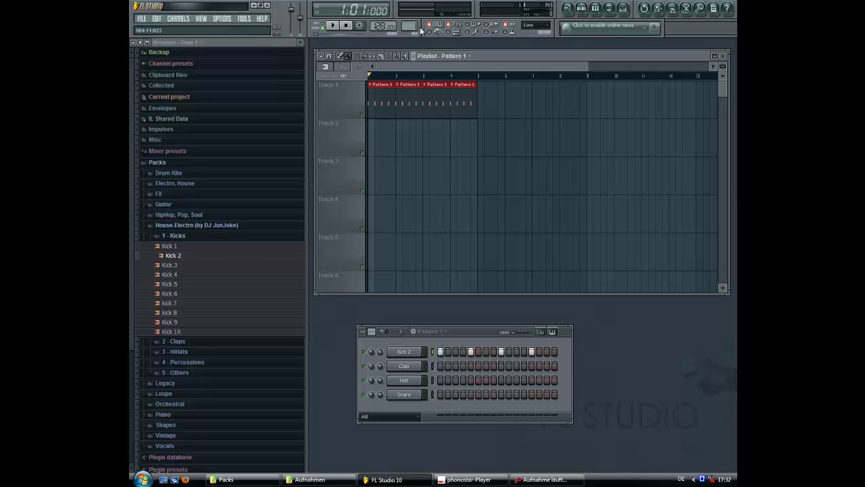
scroll(411, 25, "up", 1)
Audition the samples in 2 - Claps and load Clap 2 into the clap channel.
left_click(166, 237)
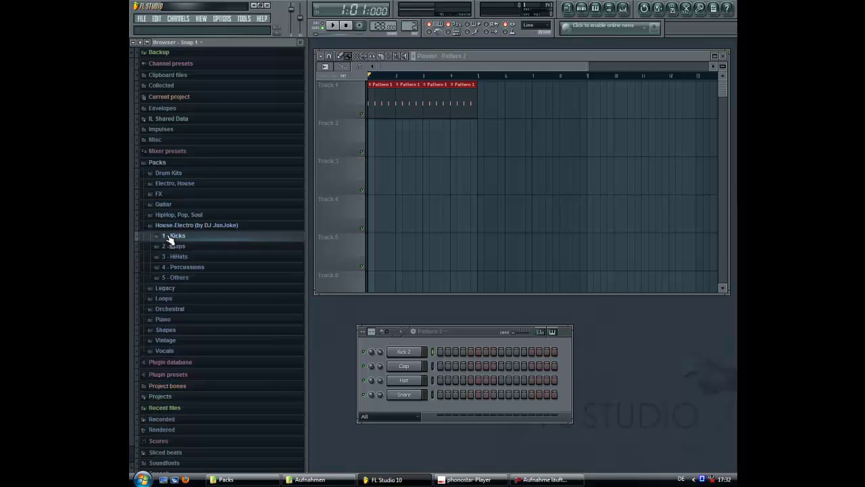
left_click(183, 246)
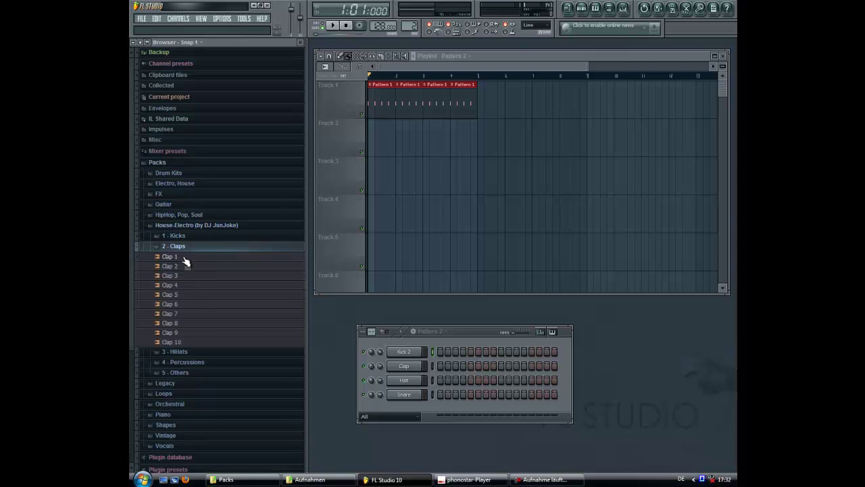
left_click(184, 265)
left_click(180, 275)
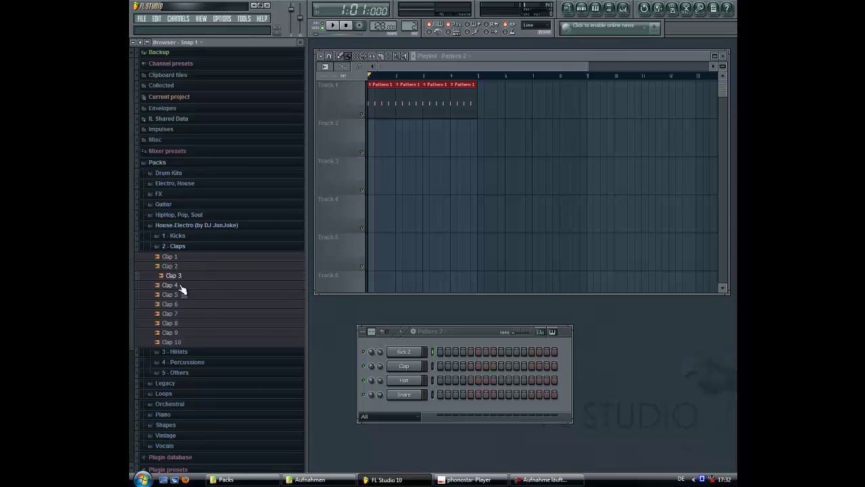
left_click(180, 285)
left_click(181, 294)
left_click(181, 304)
left_click(182, 313)
left_click(182, 323)
left_click(183, 333)
left_click(183, 342)
left_click_drag(175, 270, 403, 368)
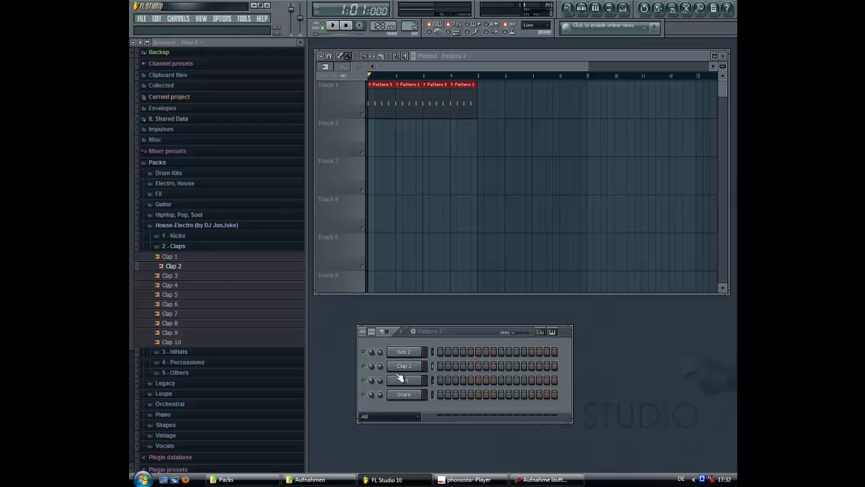
Add a clap on beat 2, paint Pattern 2 across bars 1–4 of Track 2, and play the song.
left_click(470, 367)
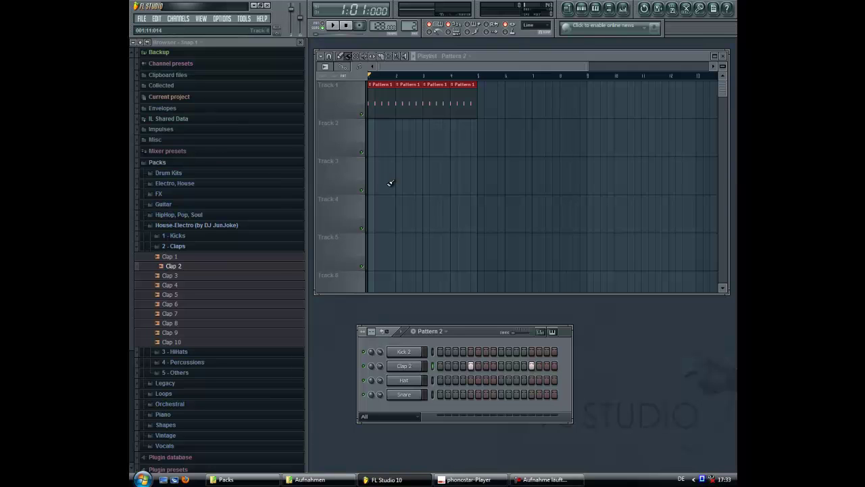
left_click_drag(372, 144, 460, 152)
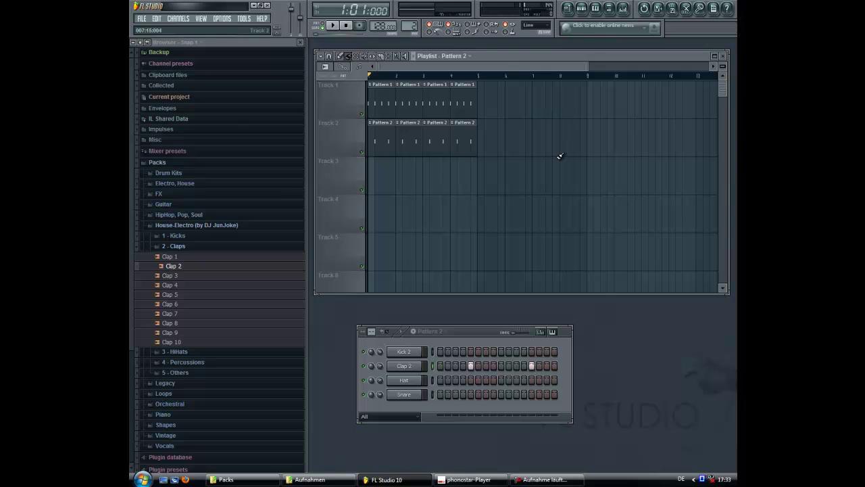
left_click(335, 27)
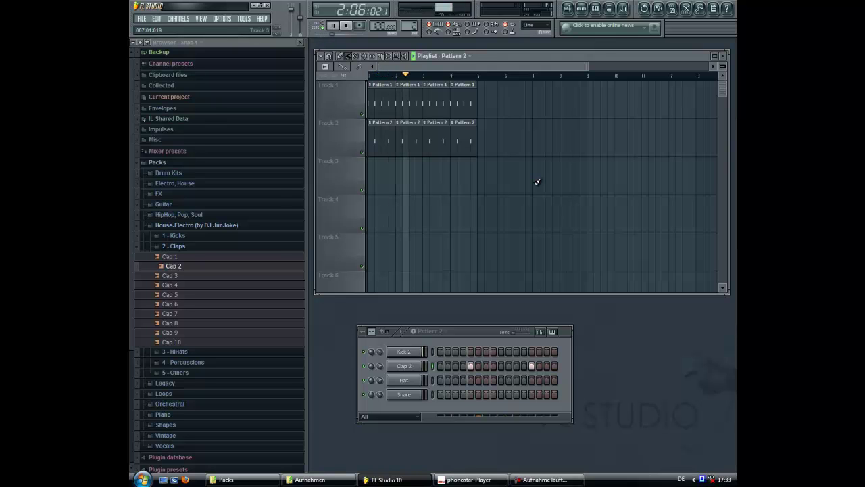
Stop playback, audition the open hi-hats and load HiHat 3 into the hat channel.
key("space")
left_click(174, 351)
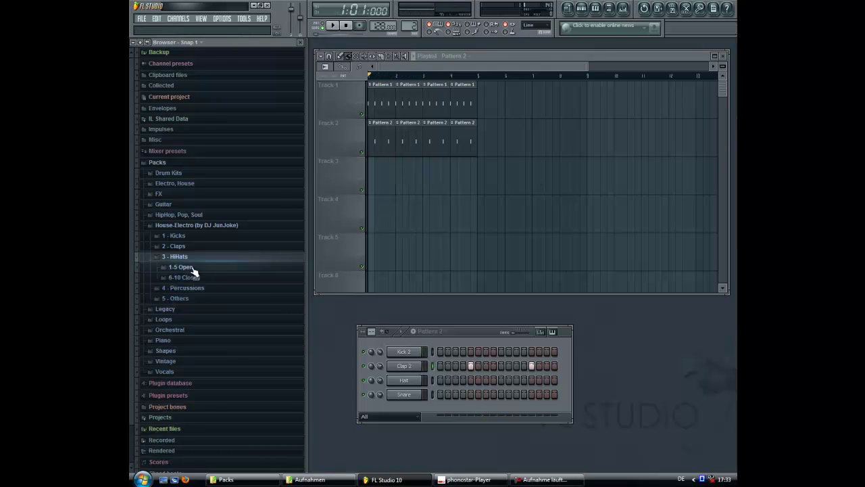
left_click(192, 269)
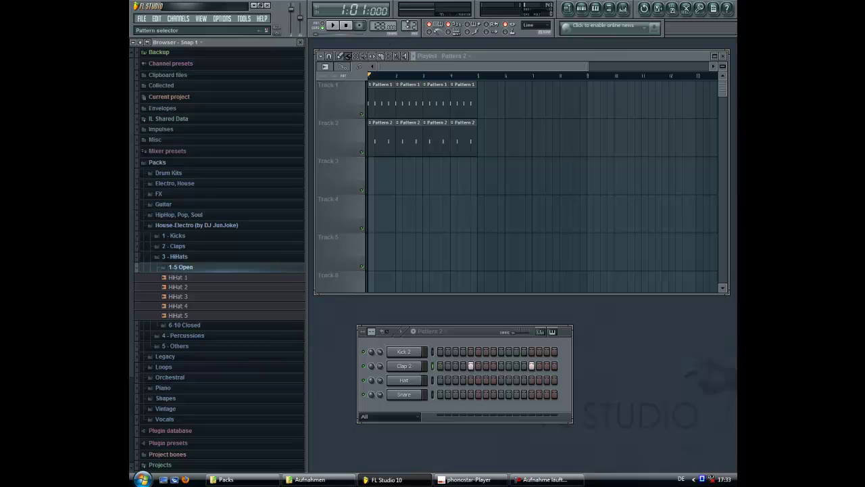
left_click(191, 278)
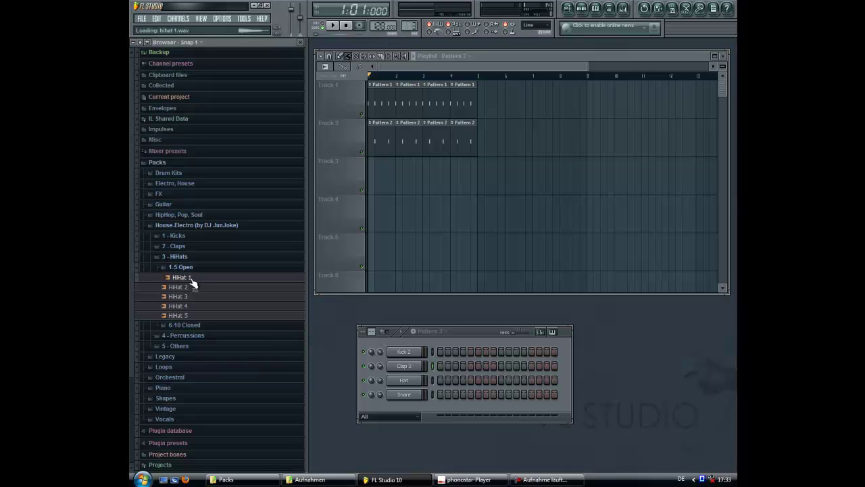
left_click(193, 288)
left_click(192, 297)
left_click_drag(188, 301, 406, 380)
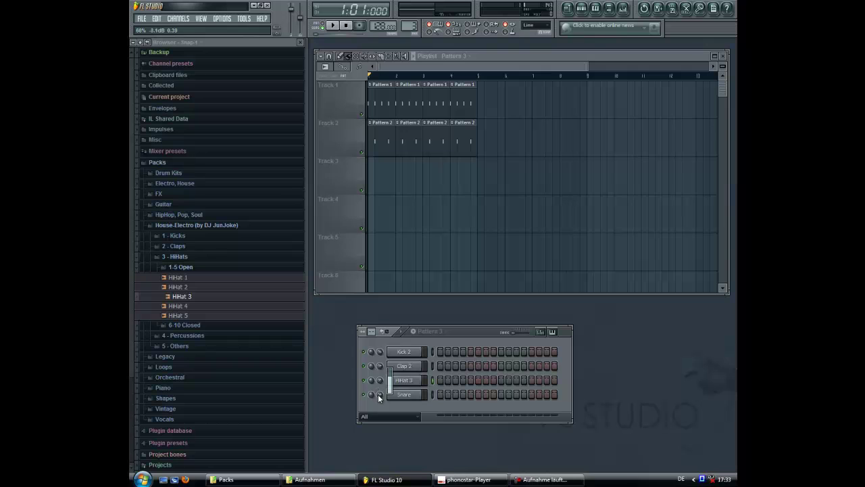
Add two hi-hat hits to Pattern 3, paint Pattern 3 along Track 3, and play.
left_click(455, 380)
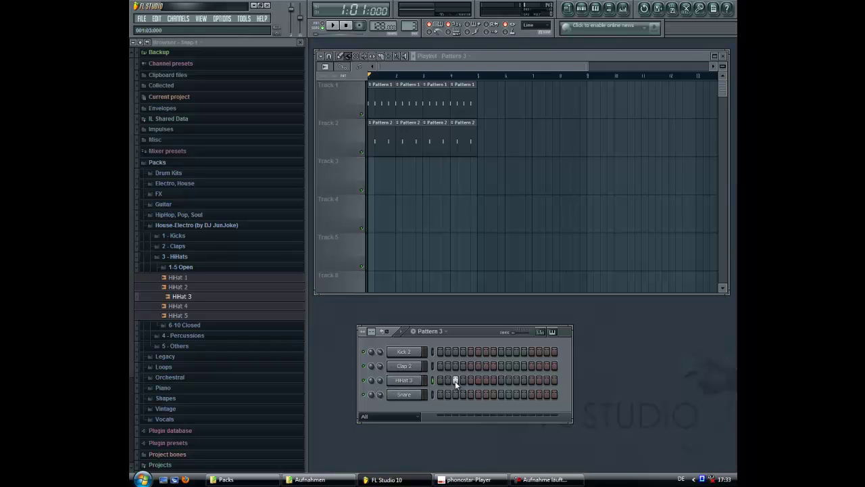
left_click(548, 380)
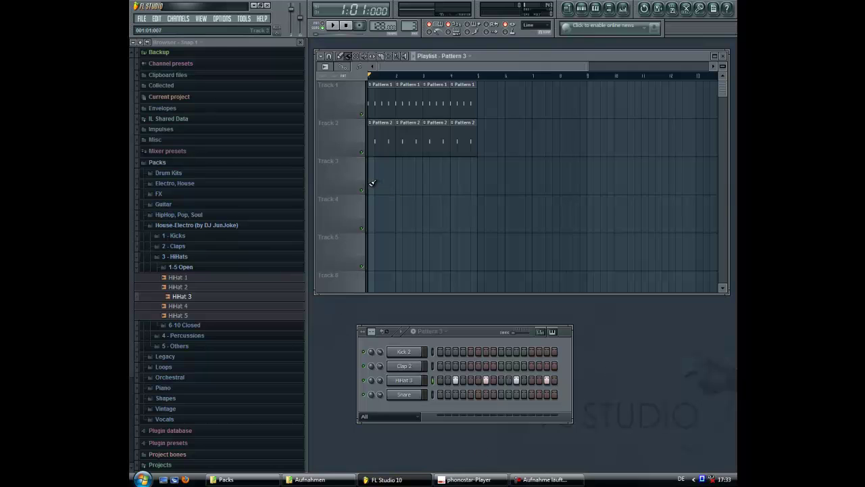
left_click_drag(372, 183, 470, 188)
key("space")
key("space")
Re-audition the open hi-hats and swap the third channel's sample to HiHat 2, then play and stop.
left_click(200, 305)
left_click(194, 295)
left_click(193, 286)
left_click(192, 277)
left_click(193, 286)
left_click_drag(193, 286, 404, 380)
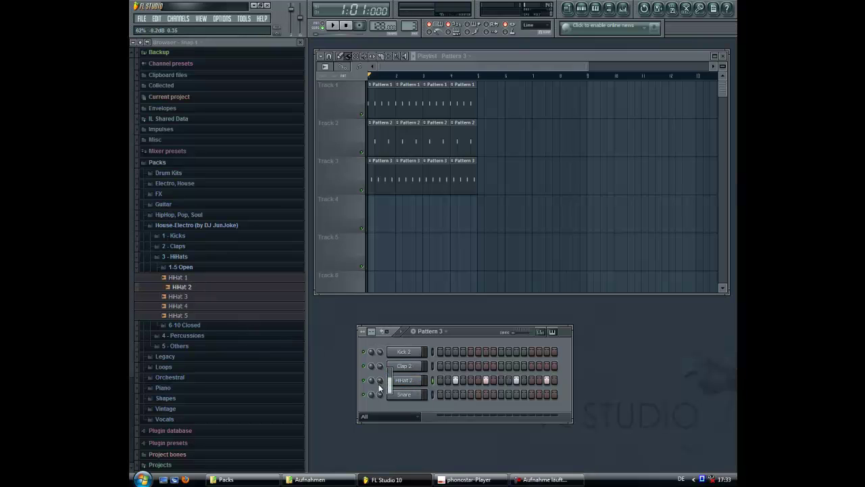
key("space")
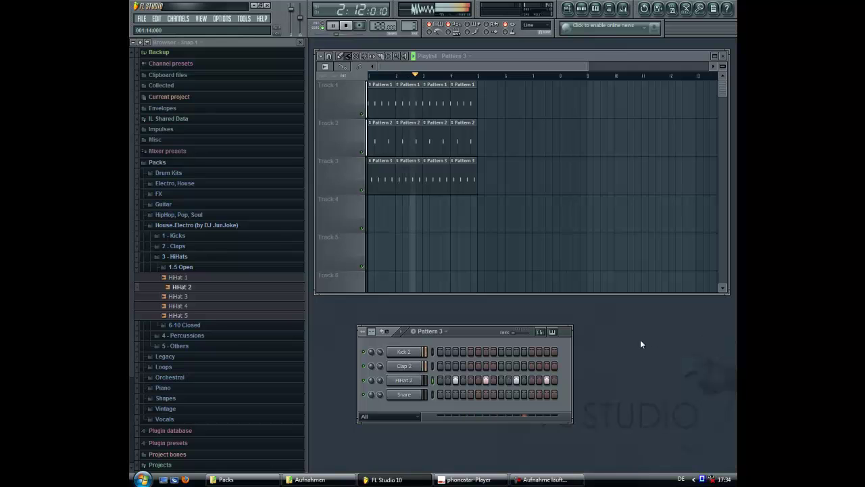
key("space")
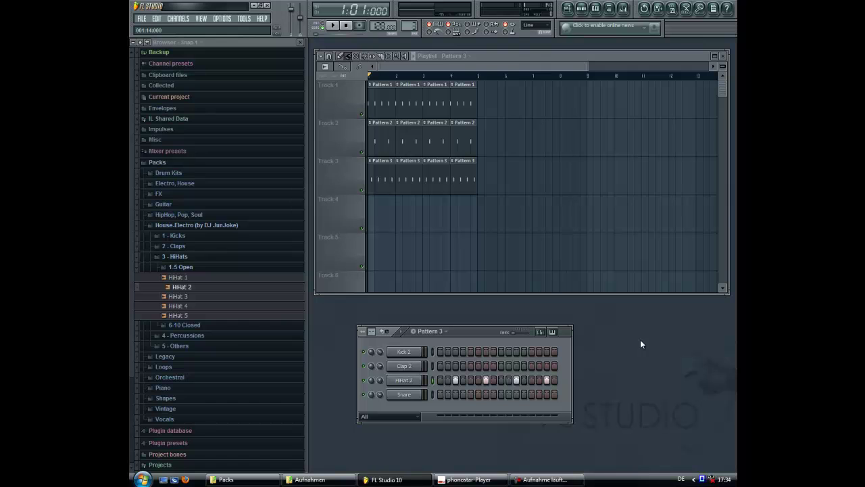
Replace the Snare channel with closed hi-hat HiHat 8 and fill each step of its row.
left_click(206, 268)
left_click(194, 278)
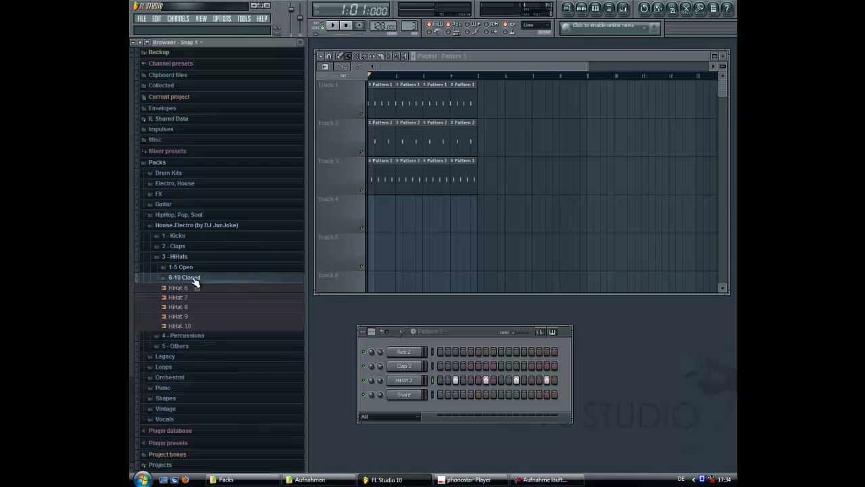
left_click(191, 288)
left_click(189, 297)
left_click(190, 308)
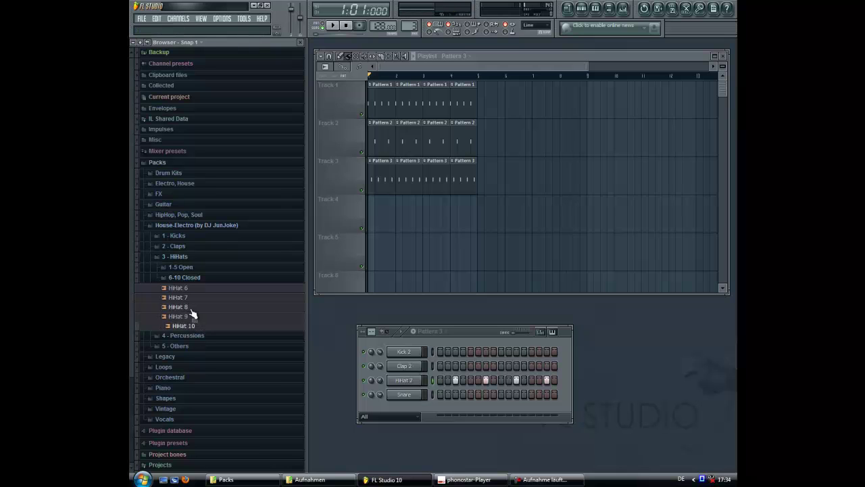
left_click_drag(192, 313, 404, 396)
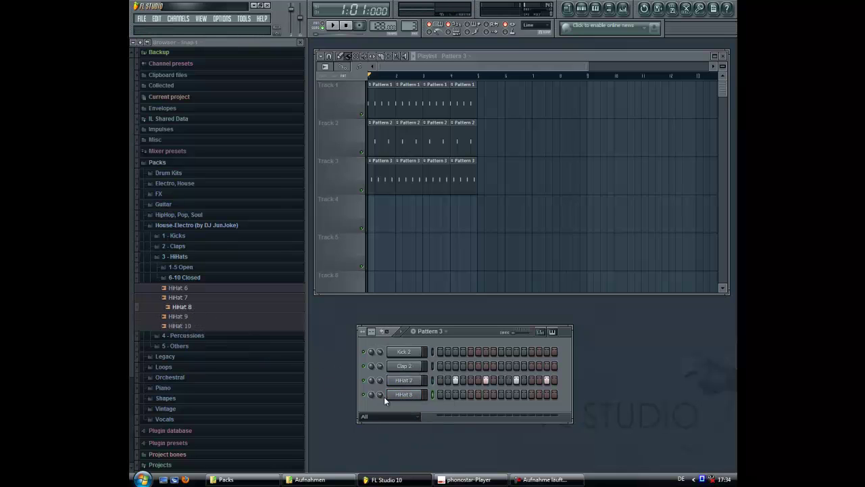
right_click(419, 396)
left_click(435, 402)
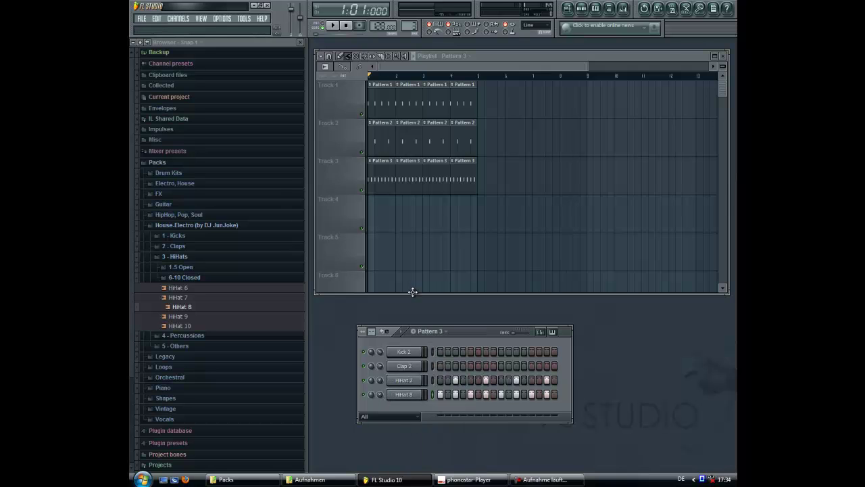
Play and stop the arrangement, then return the browser to the open hi-hats folder.
left_click(322, 25)
key("space")
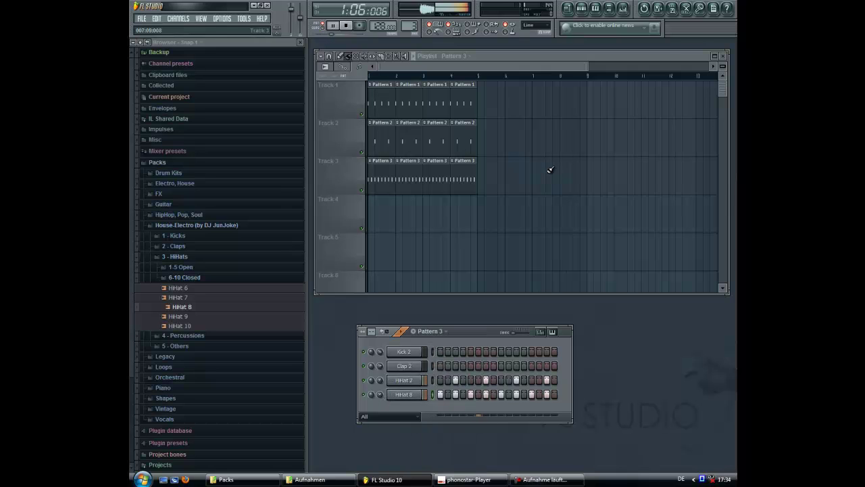
left_click(345, 25)
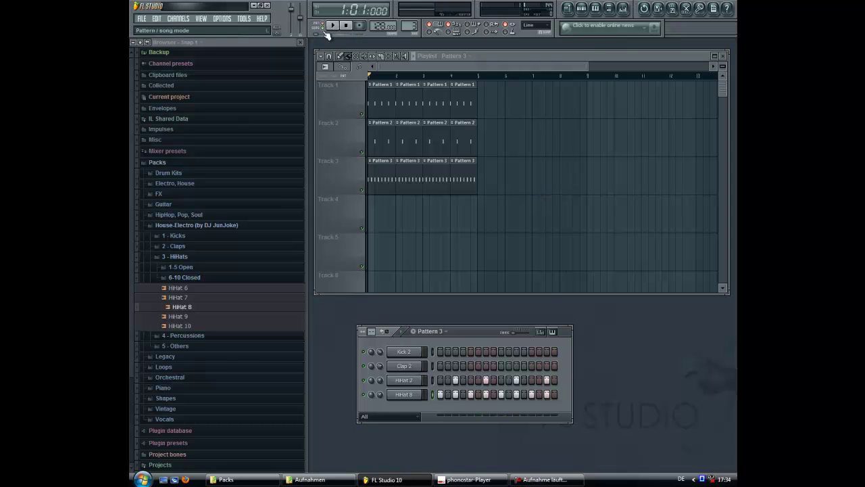
left_click(186, 267)
left_click(194, 316)
Add HiHat 1 as a new channel and an extra HiHat 2 step, then play to check.
left_click_drag(189, 278, 381, 413)
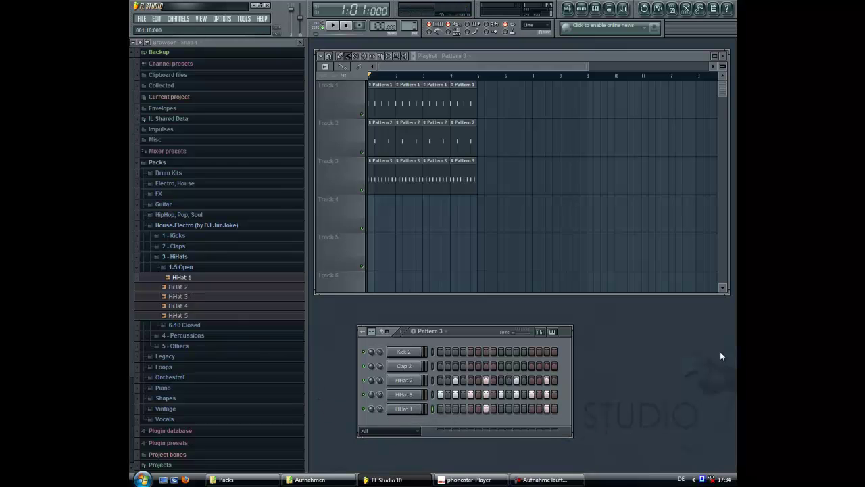
left_click(464, 382)
left_click(332, 25)
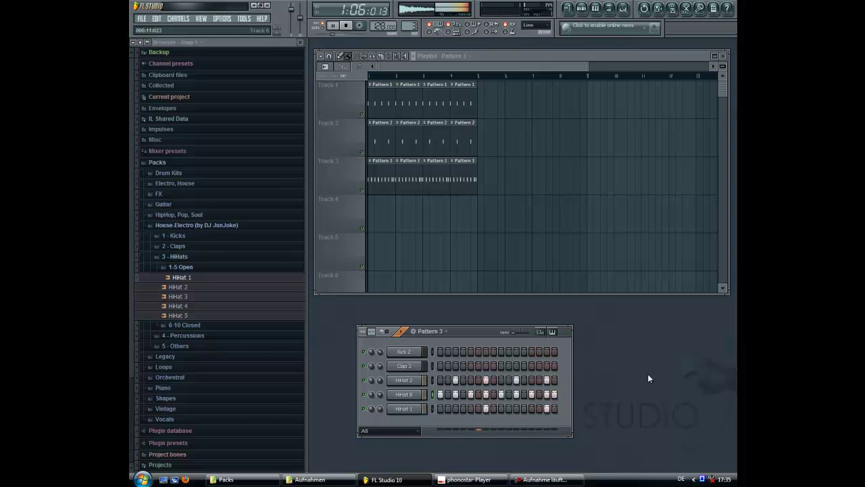
key("space")
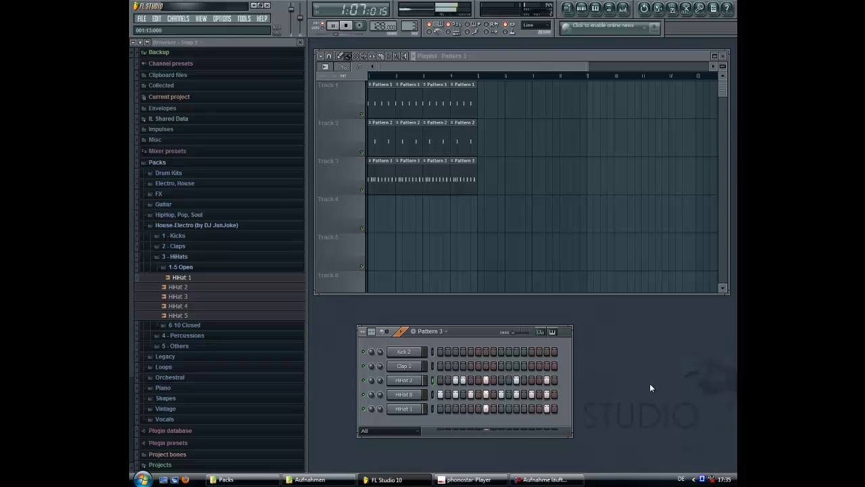
key("space")
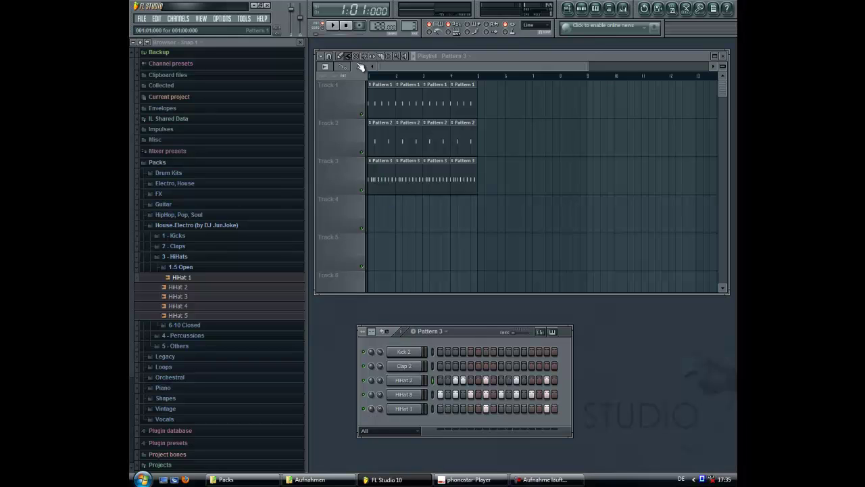
key("space")
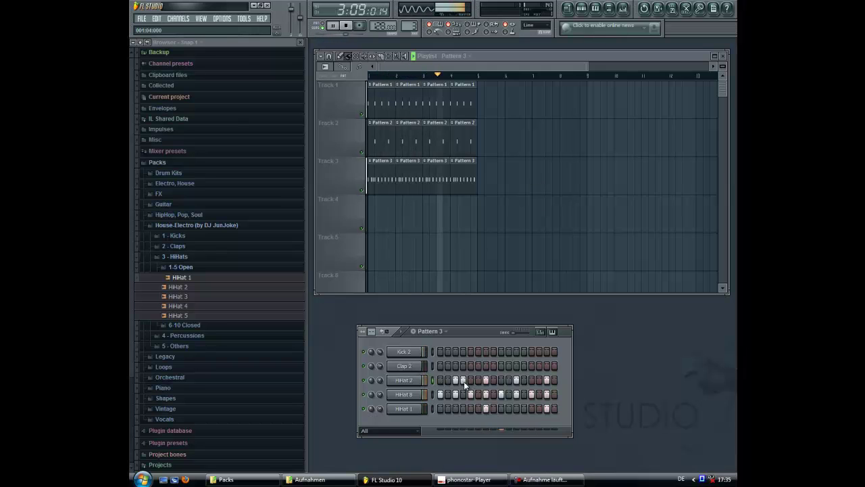
key("space")
Turn on the last HiHat 8 step, replay the pattern, and flip through the patterns.
left_click(554, 394)
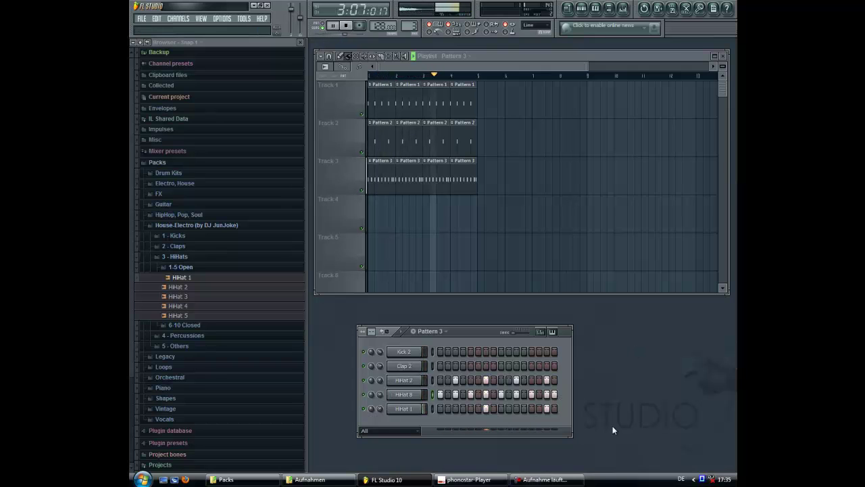
key("space")
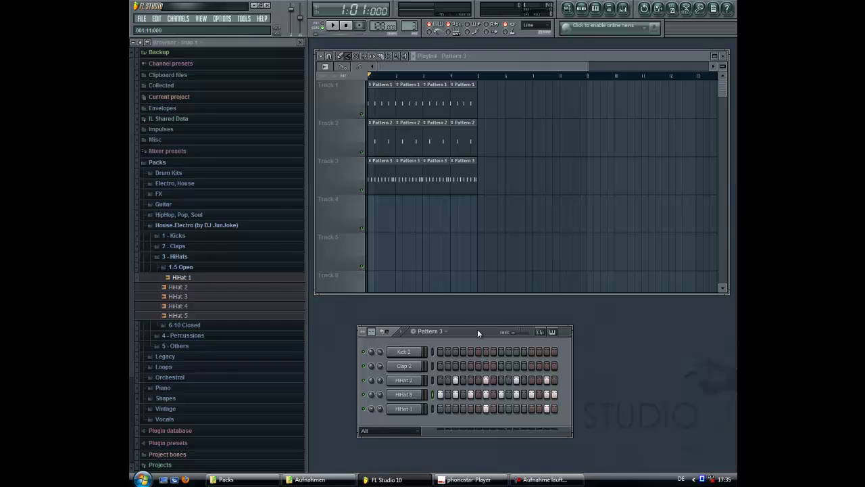
left_click_drag(474, 332, 498, 330)
key("space")
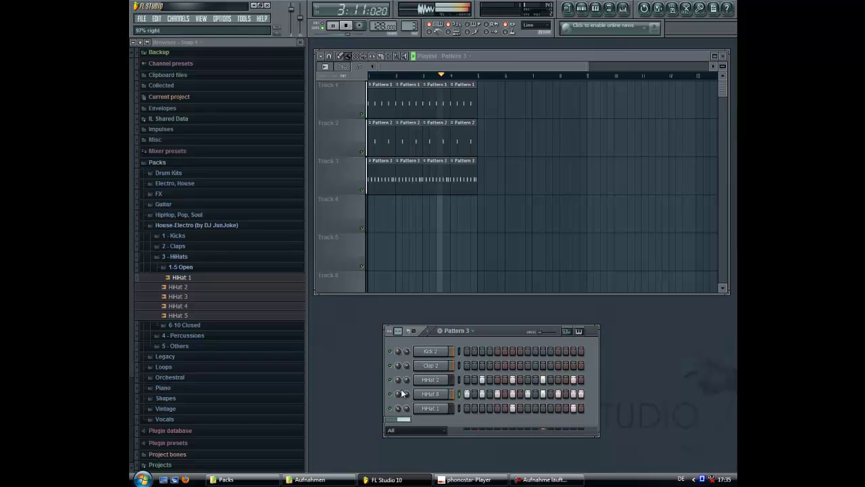
key("space")
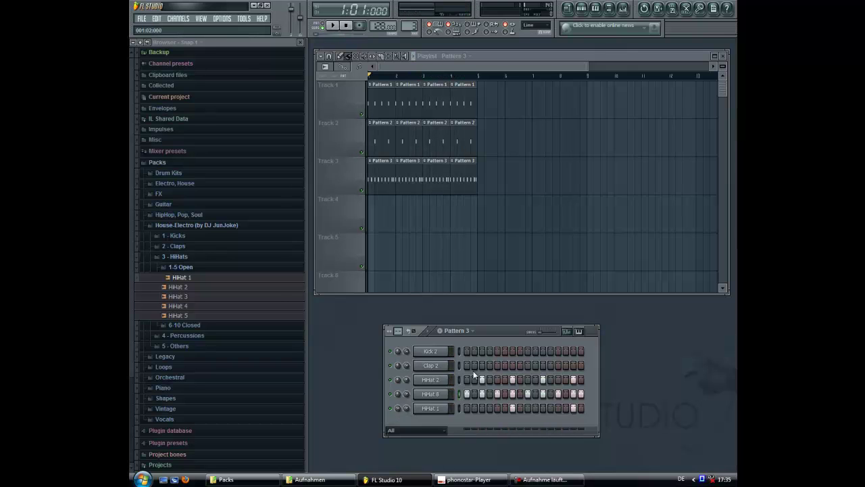
scroll(409, 26, "down", 2)
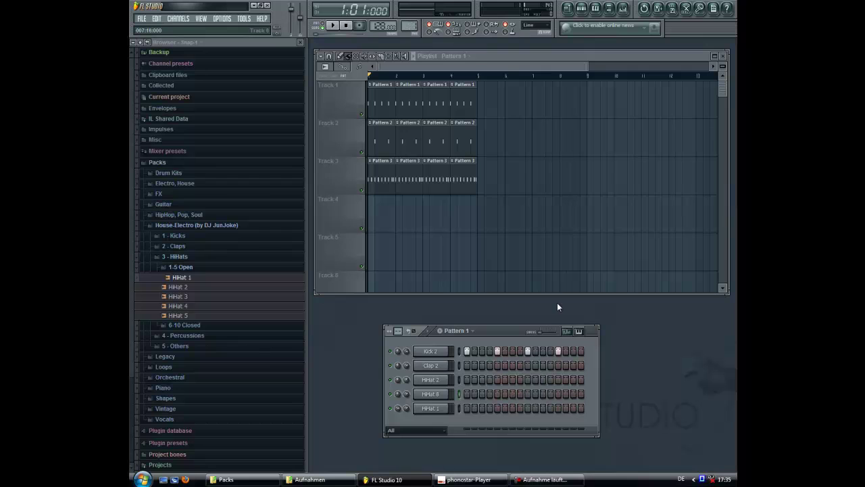
scroll(406, 27, "up", 1)
scroll(409, 26, "up", 1)
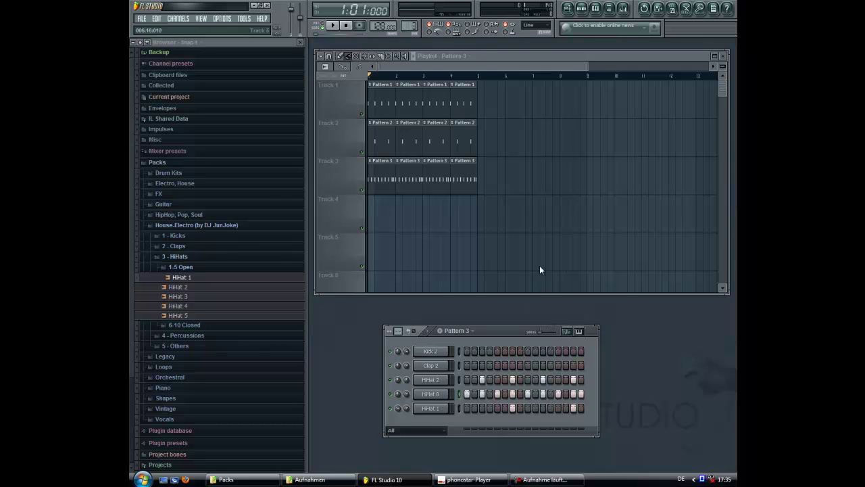
scroll(409, 26, "down", 1)
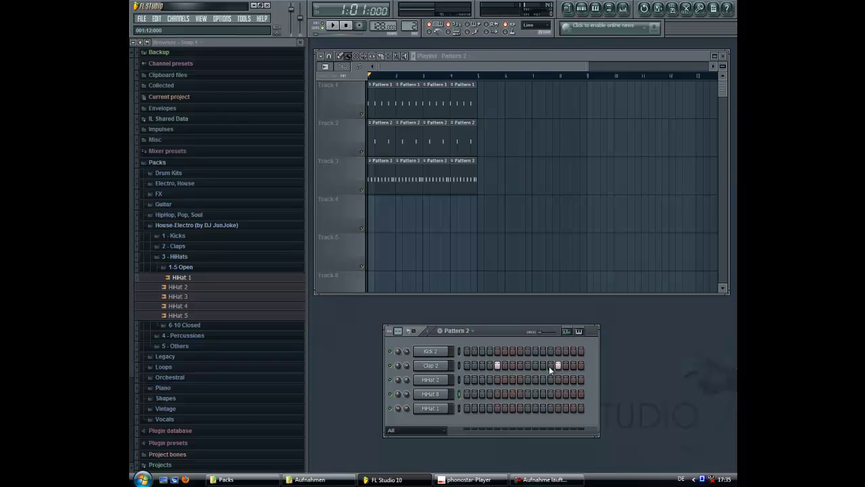
Add Clap 2 as a new channel (Clap 2 #2) and set its sample to Reverse.
left_click(181, 267)
left_click(184, 246)
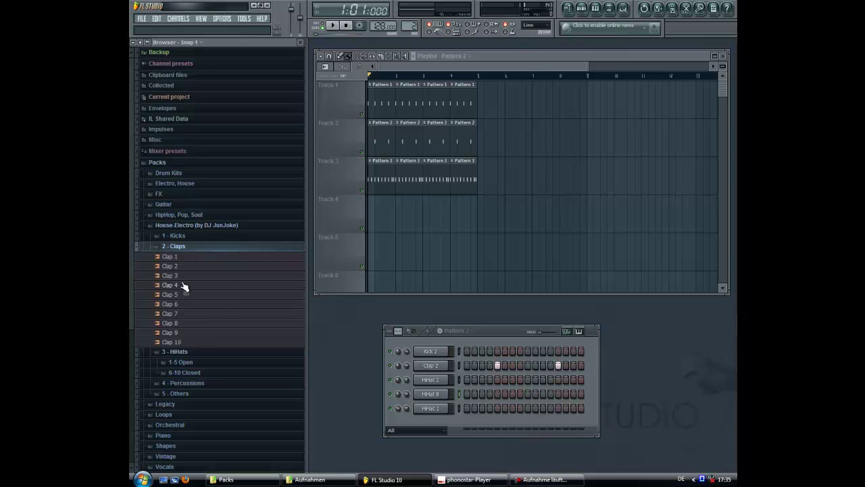
left_click(179, 267)
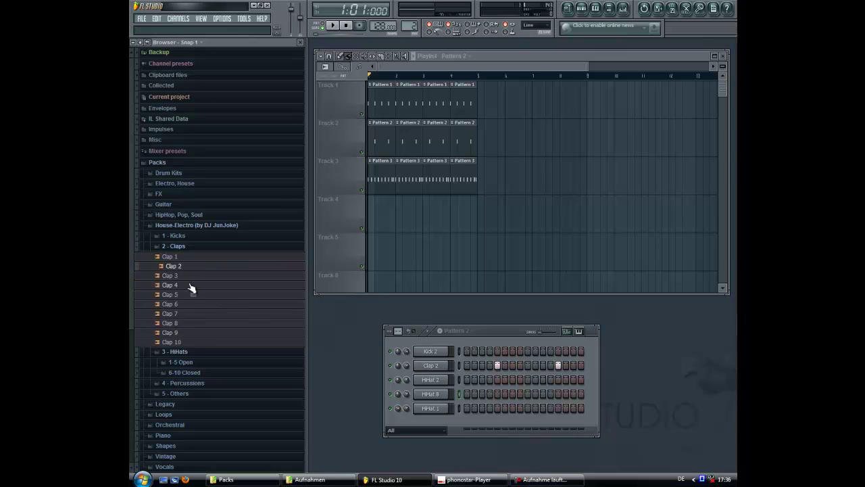
left_click_drag(178, 272, 433, 377)
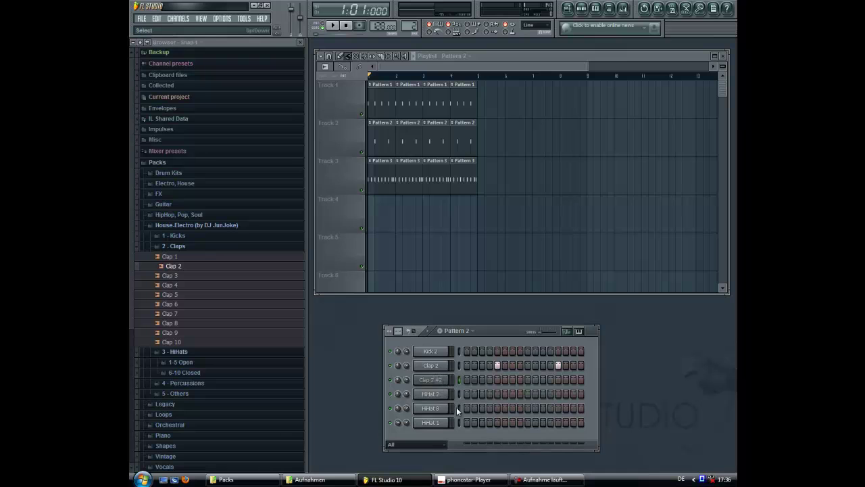
left_click(430, 383)
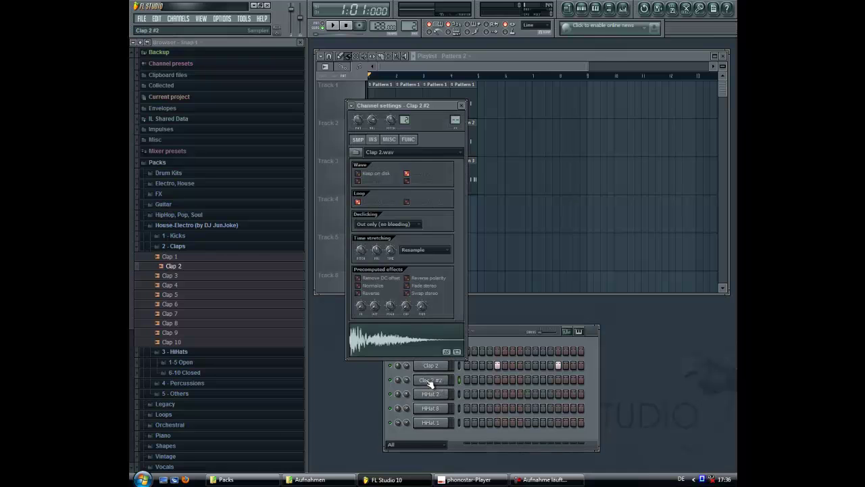
left_click(358, 293)
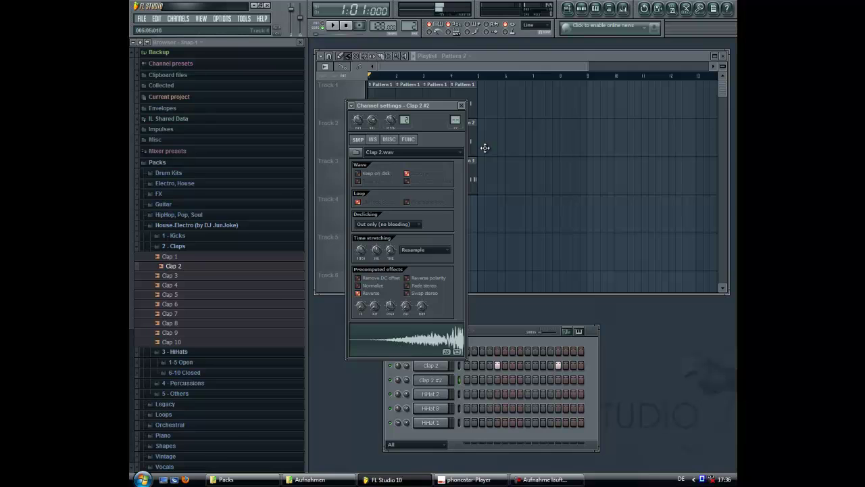
left_click(461, 105)
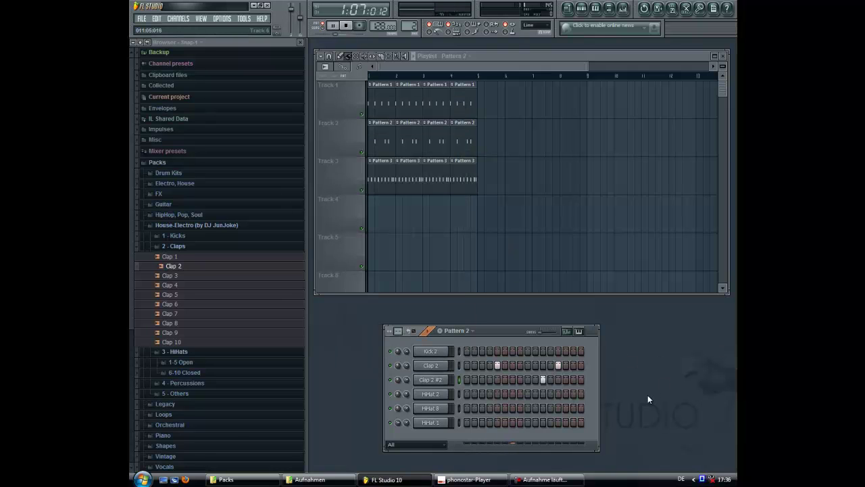
Undo to clear Track 3's Pattern 3 clips and restart playback.
key("space")
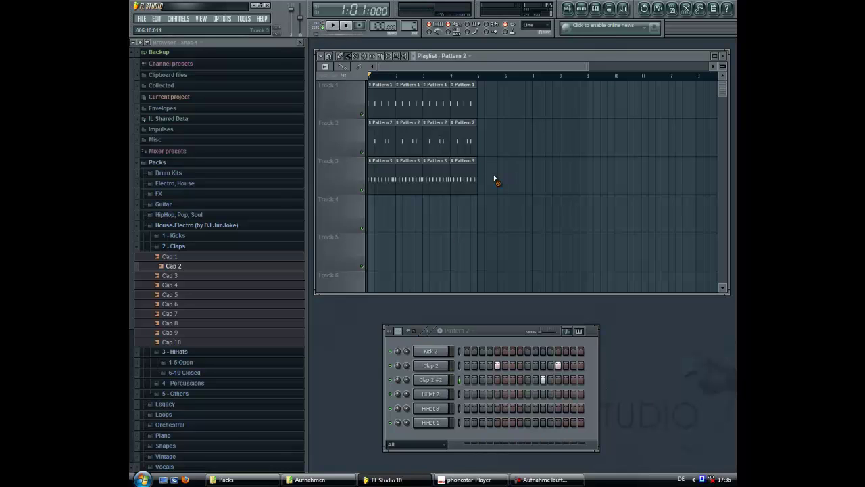
key("ctrl+z")
key("space")
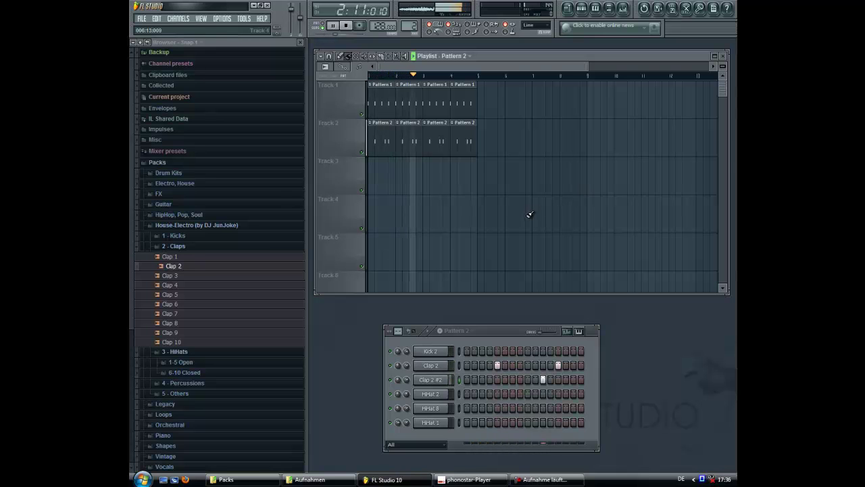
Stop playback and paint Pattern 3 clips back along Track 3.
key("space")
scroll(407, 24, "up", 1)
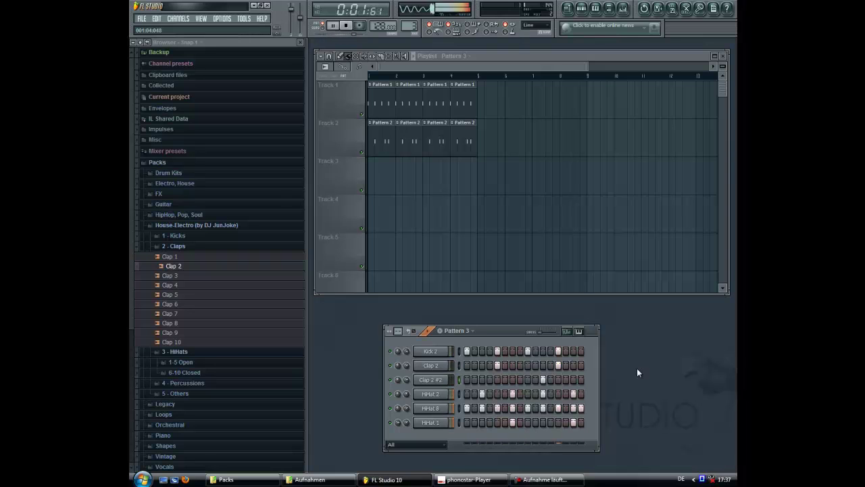
key("space")
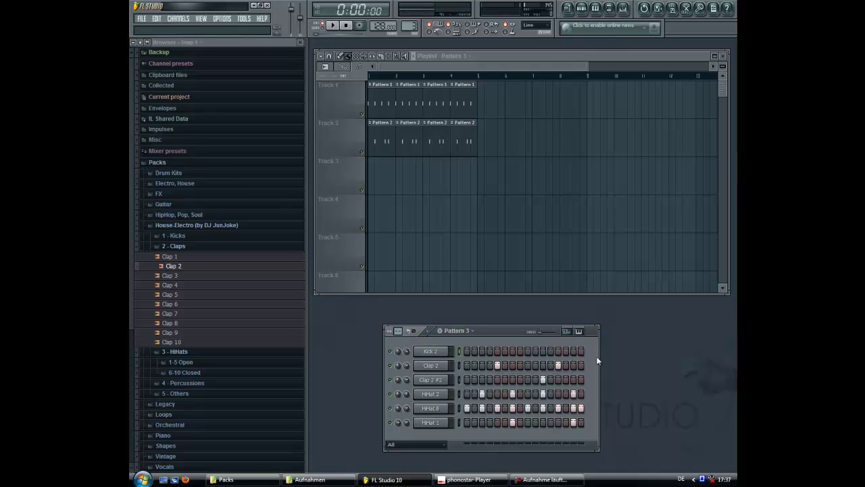
left_click(343, 177)
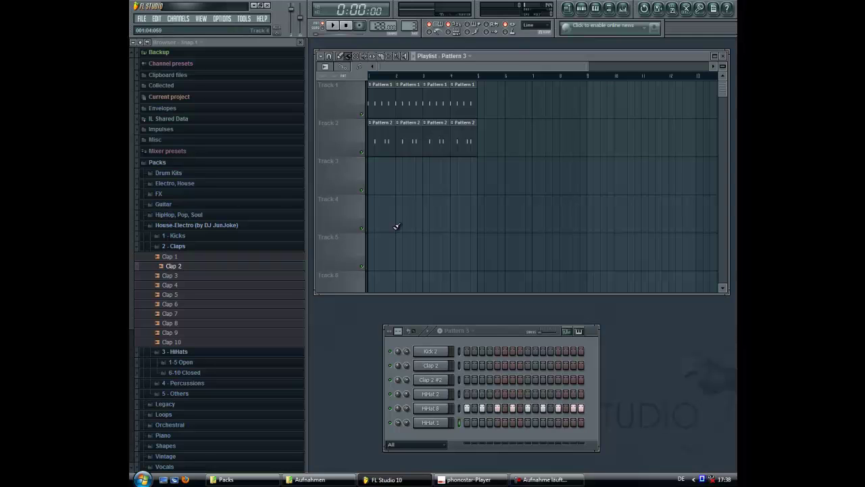
left_click_drag(366, 189, 467, 192)
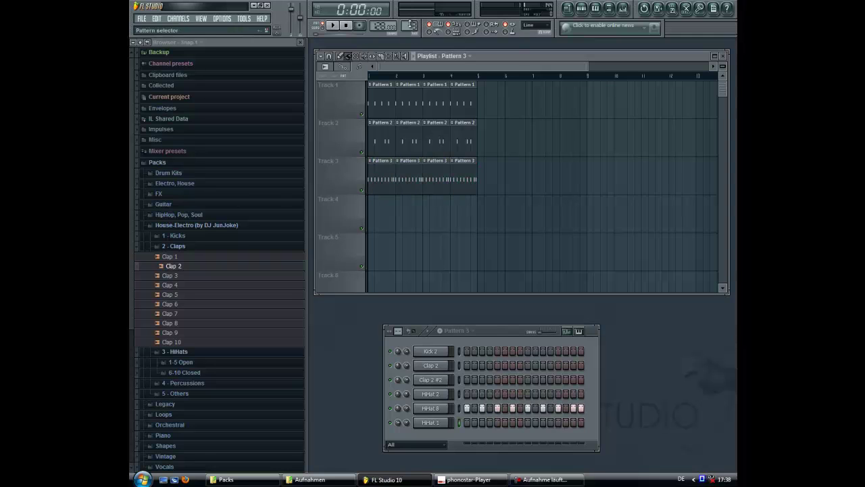
Add two Pattern 4 clips to Track 4 and a Pattern 5 clip to Track 5.
scroll(411, 27, "up", 1)
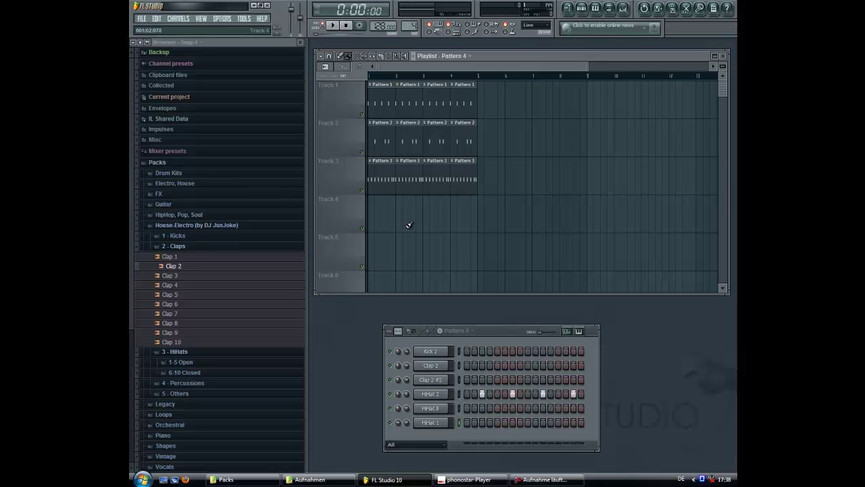
left_click_drag(428, 218, 498, 245)
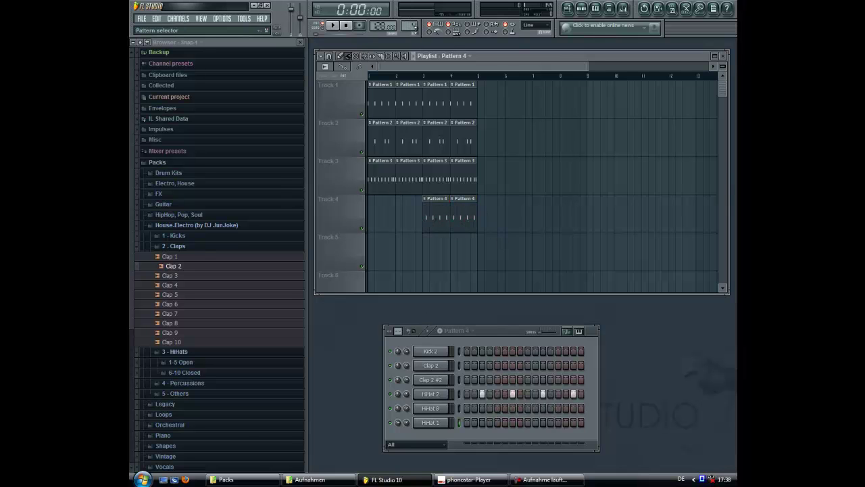
scroll(415, 24, "up", 1)
left_click(432, 254)
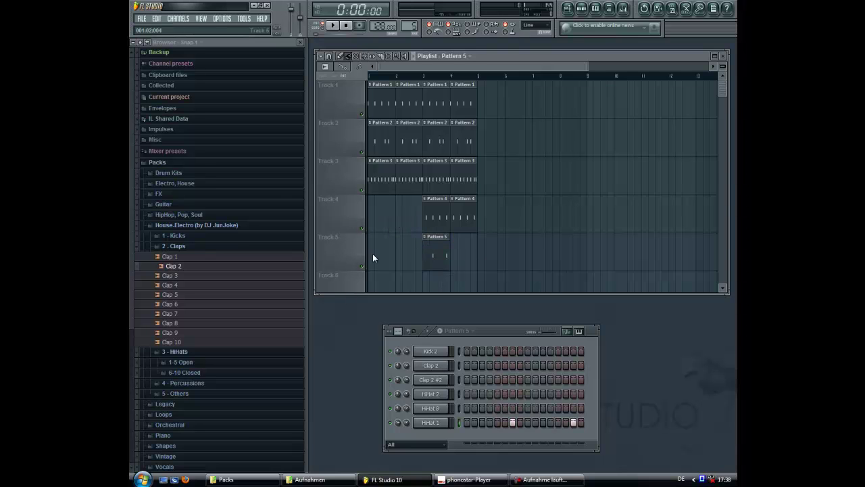
Delete the first Pattern 3 clips and shift the Pattern 4 and 5 clips to bar 5.
right_click(377, 179)
right_click(399, 189)
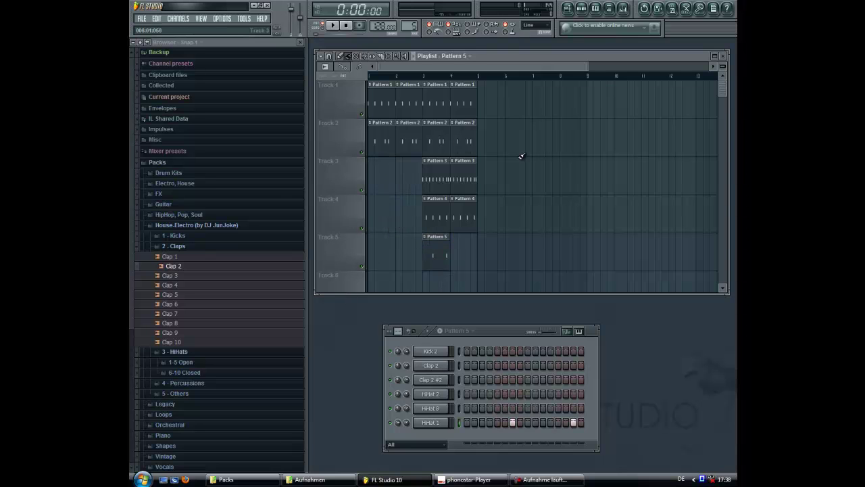
left_click(323, 29)
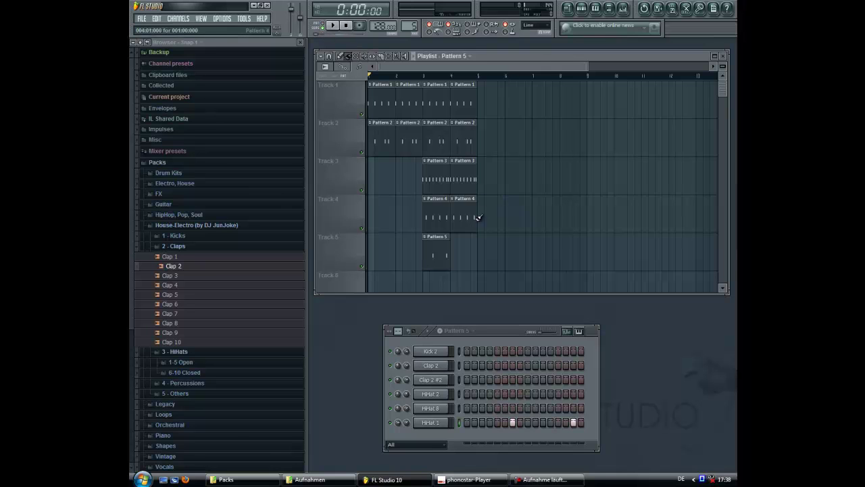
left_click_drag(547, 216, 424, 261)
left_click_drag(426, 218, 497, 223)
Duplicate all Pattern 1 and Pattern 2 clips right after themselves with Ctrl+B.
left_click_drag(508, 106, 393, 160)
key("ctrl+b")
left_click(481, 179)
Extend Patterns 3, 4 and 5 on Tracks 3–5 to bar 9 and play the song.
left_click_drag(481, 178, 568, 179)
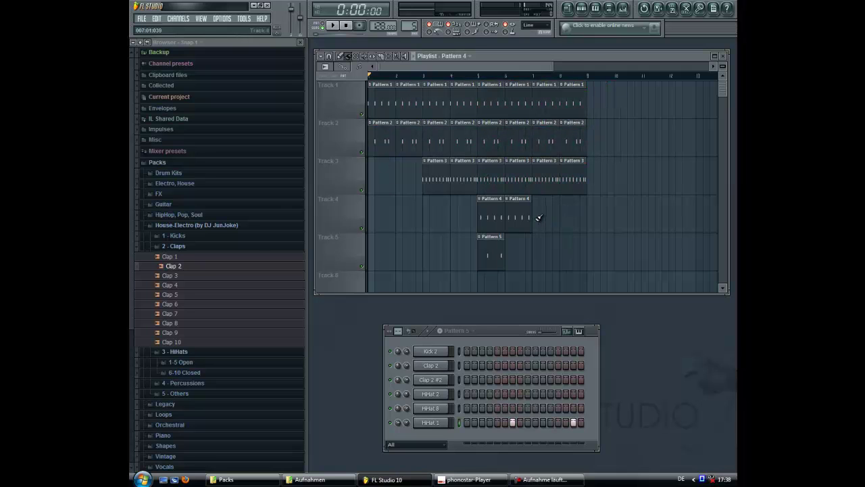
left_click_drag(539, 217, 582, 217)
left_click(498, 259)
left_click_drag(511, 261, 578, 258)
key("space")
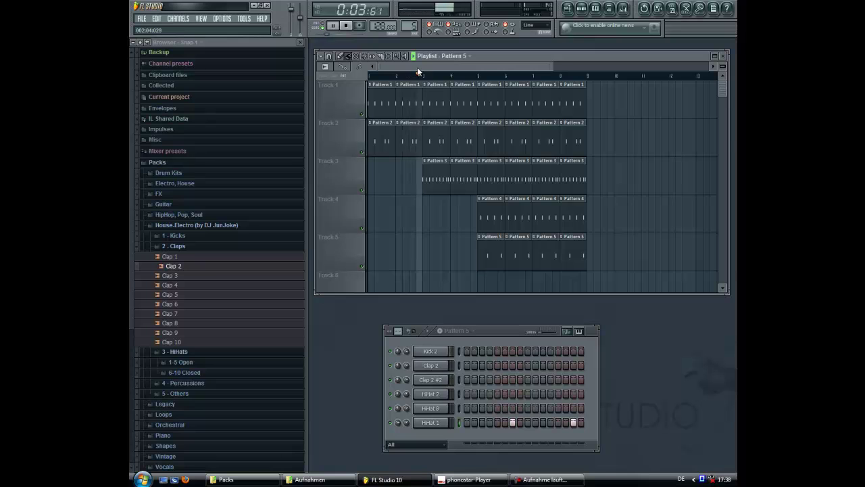
left_click(500, 107)
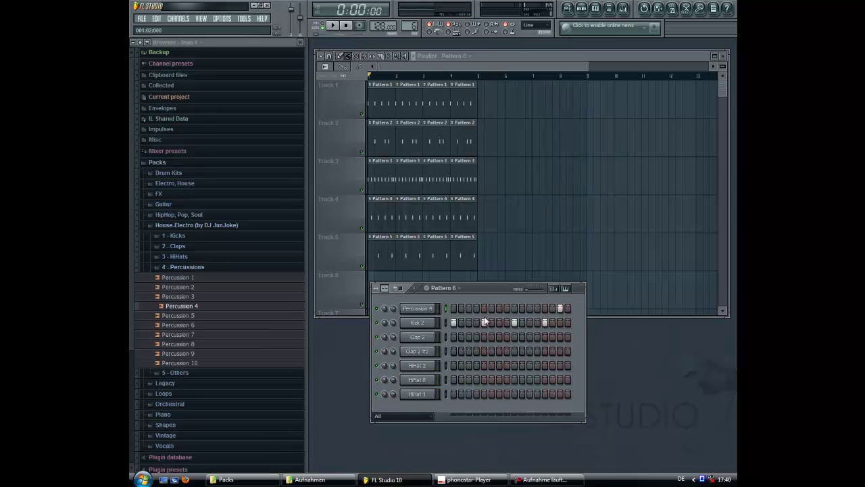
Audition Pattern 6, then paint Pattern 6 clips on Track 6 at bars 2 and 4.
left_click(331, 25)
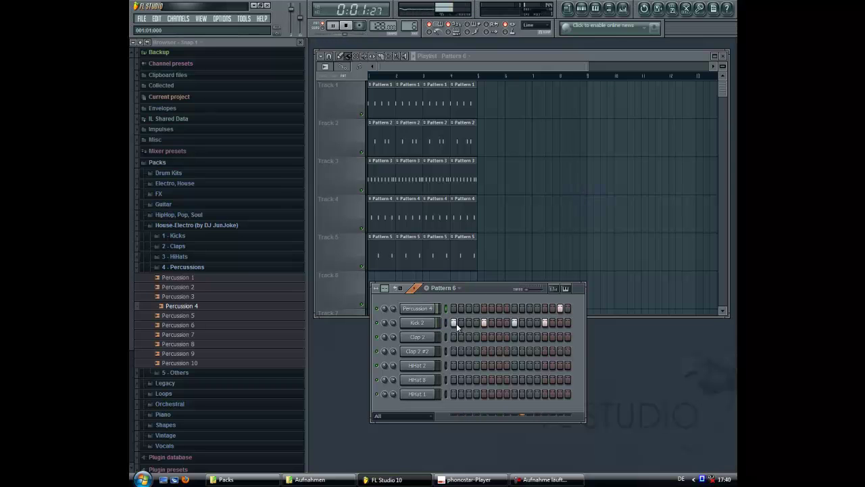
key("space")
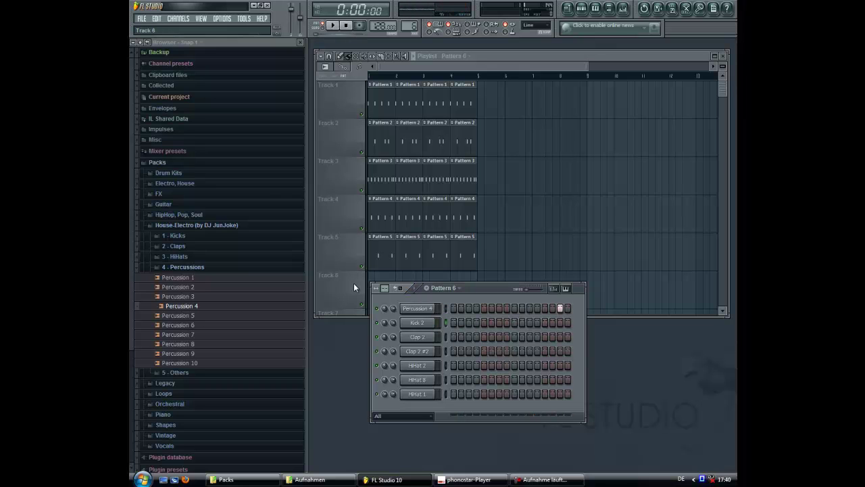
left_click_drag(476, 297, 446, 340)
left_click(400, 289)
left_click(454, 289)
Play the whole arrangement in song mode, then preview a percussion sample.
left_click(325, 25)
key("space")
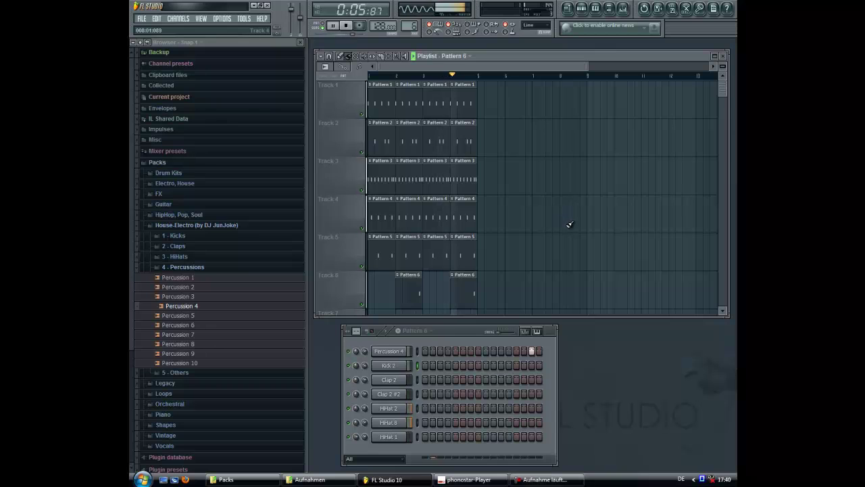
key("space")
left_click(211, 325)
Audition percussion samples, then erase the clips on Tracks 3 to 6.
left_click_drag(209, 331, 200, 287)
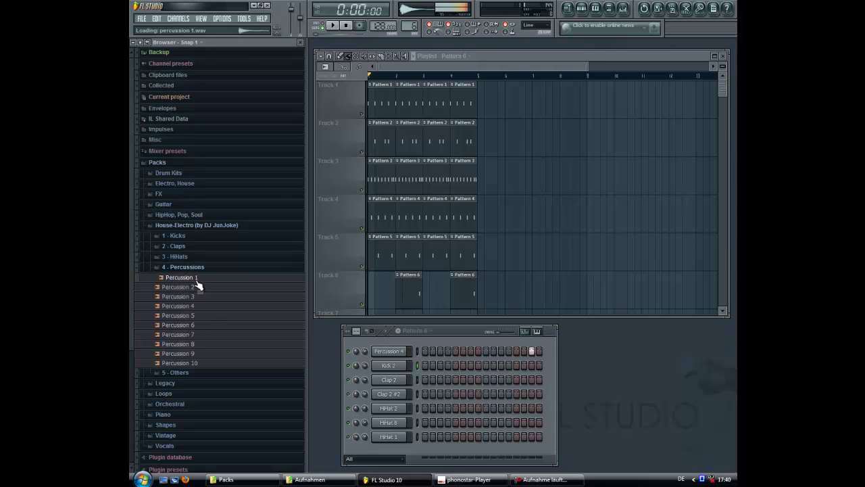
right_click(454, 302)
right_click(409, 290)
right_click(396, 253)
right_click(439, 253)
right_click(446, 216)
right_click(419, 179)
right_click(381, 216)
Erase the Pattern 2 clips on Track 2 and switch back to editing Pattern 1.
right_click(464, 140)
right_click(437, 140)
right_click(409, 139)
right_click(382, 139)
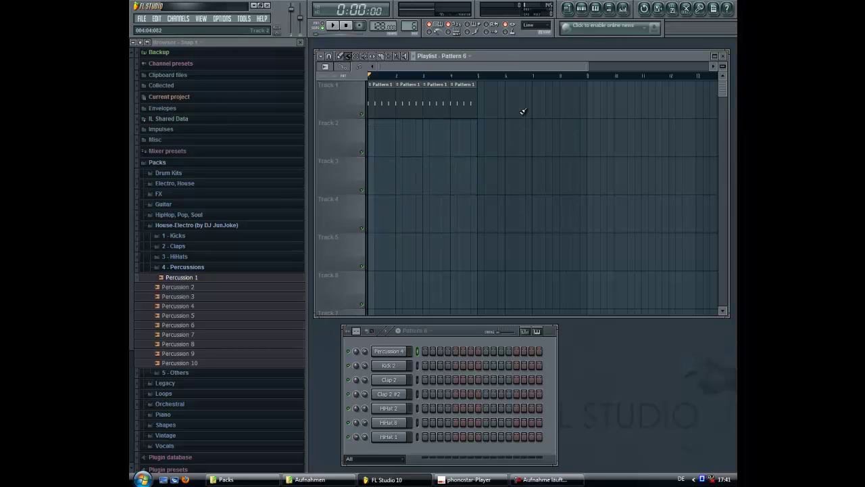
left_click_drag(472, 332, 463, 325)
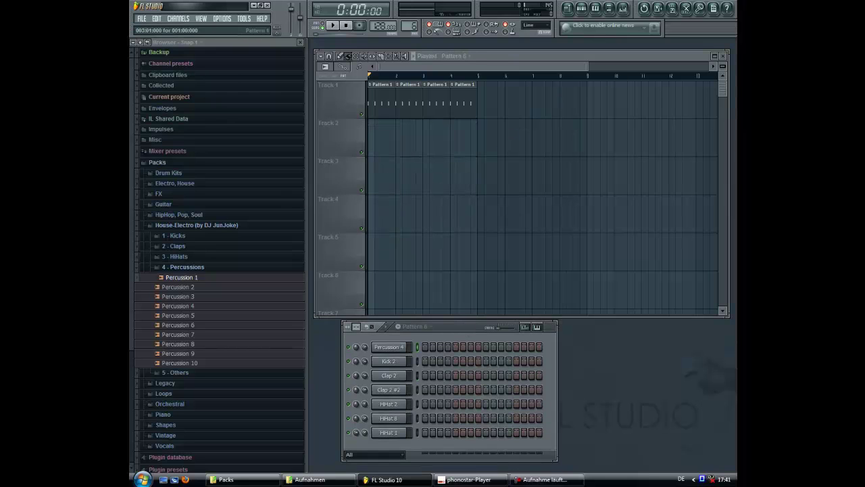
left_click(416, 95)
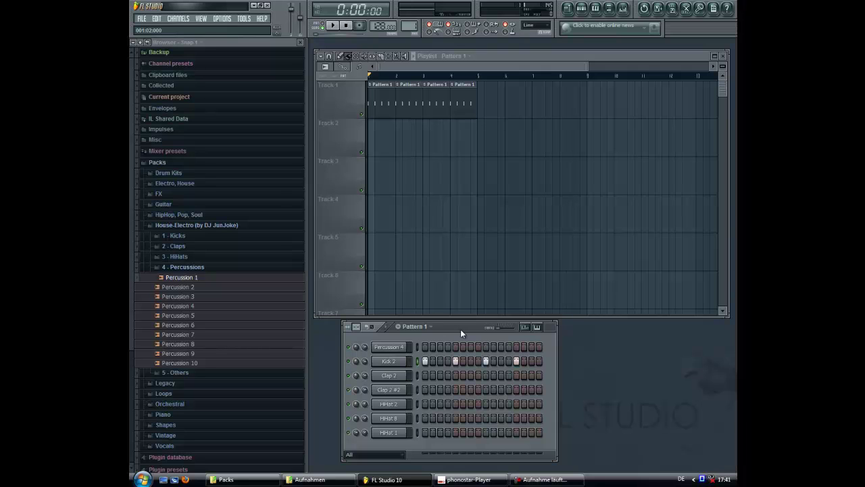
Add a Percussion 4 hit on the last step and a clap hit to Pattern 1.
left_click_drag(460, 329, 465, 318)
left_click(537, 335)
left_click(460, 365)
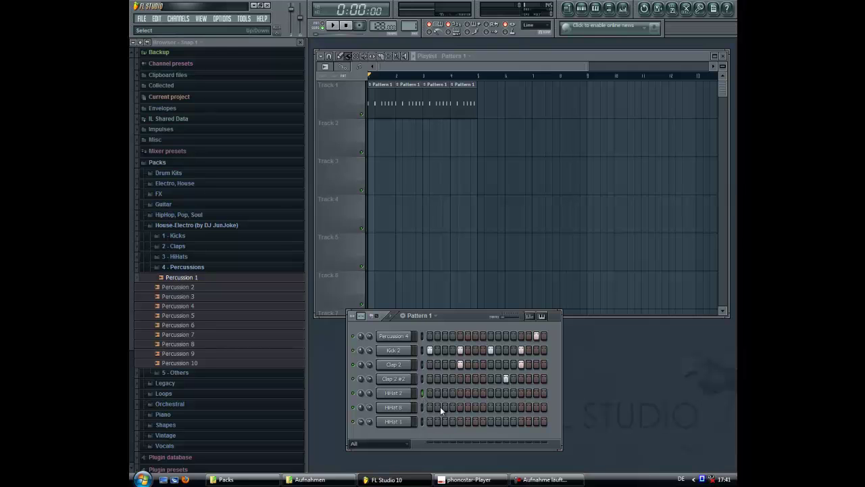
Reprogram HiHat 2 so it only hits on step 11.
right_click(407, 392)
left_click(443, 405)
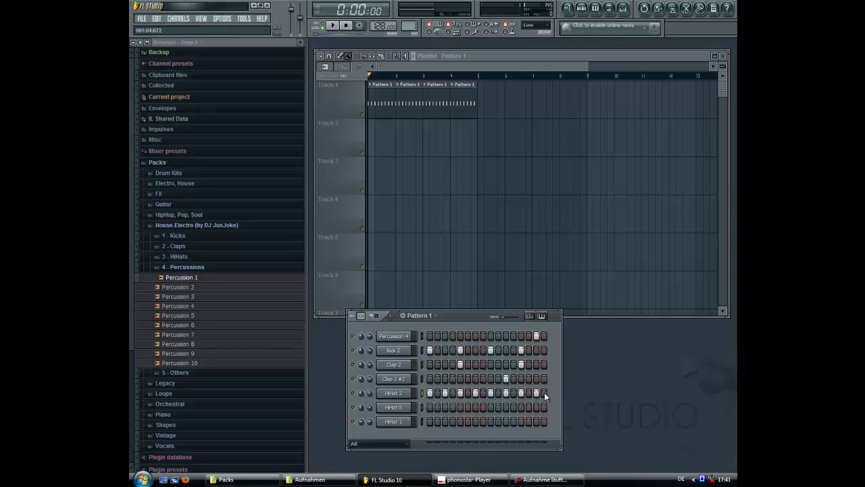
left_click(423, 407)
left_click(421, 393)
left_click_drag(430, 392, 559, 393)
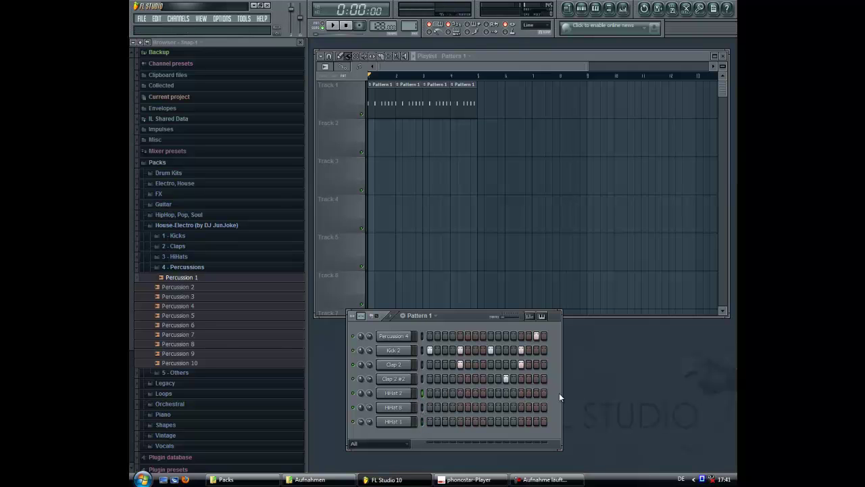
left_click(505, 393)
Fill HiHat 8 on every second step.
right_click(409, 407)
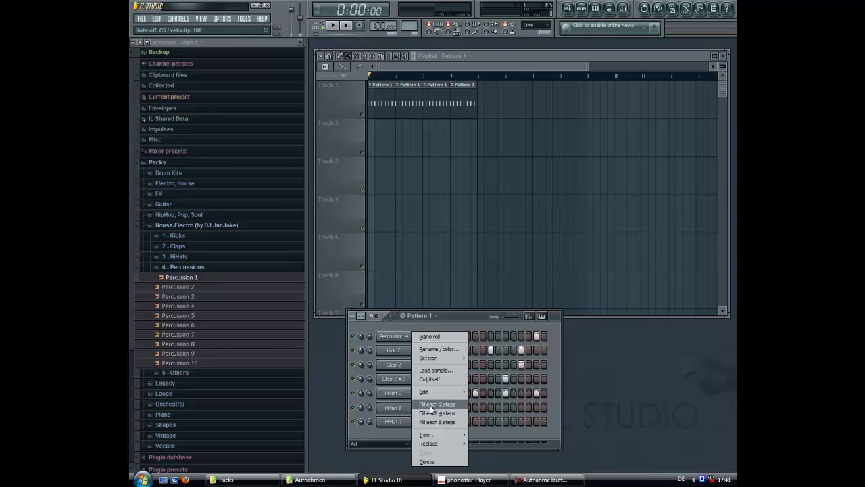
left_click(432, 407)
left_click(423, 421)
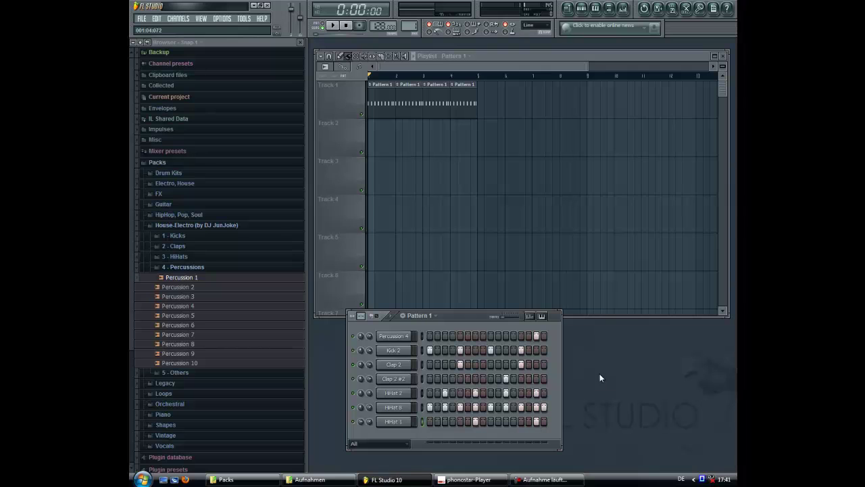
Play the pattern, then add Percussion 1 as a new channel.
key("space")
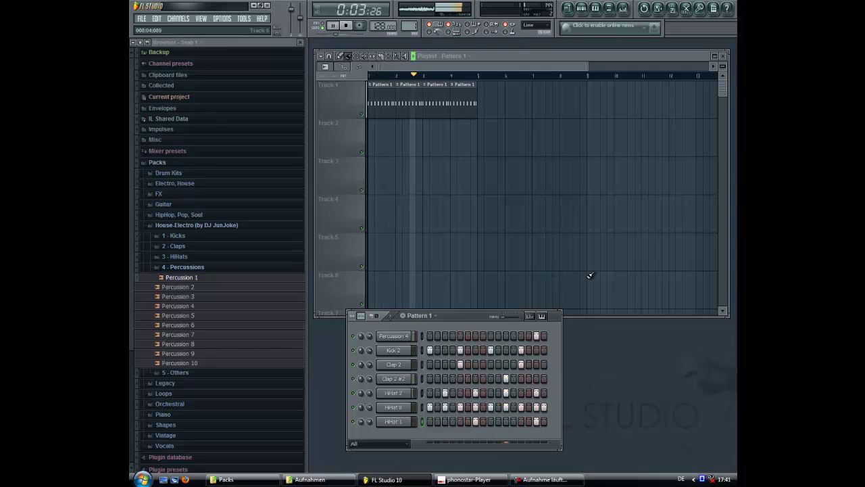
key("space")
left_click(192, 279)
left_click_drag(194, 284, 390, 334)
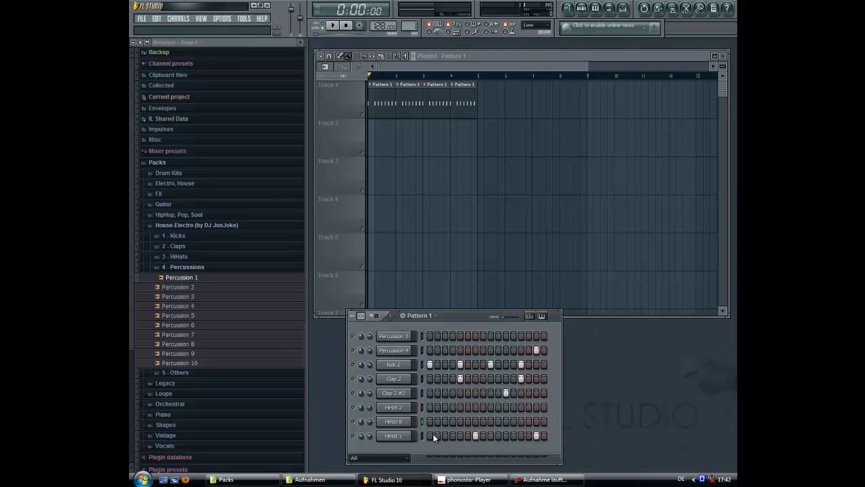
Clear the HiHat 1 hits and play Pattern 1 to check the beat.
left_click_drag(439, 434, 557, 435)
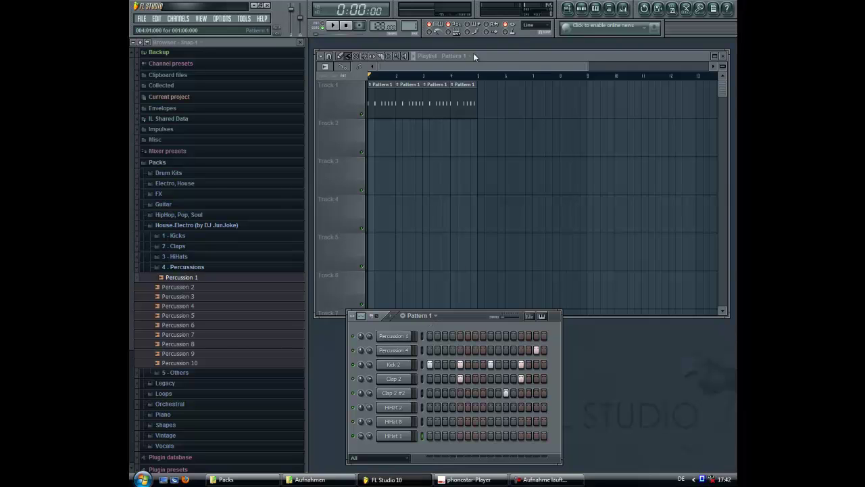
left_click(438, 63)
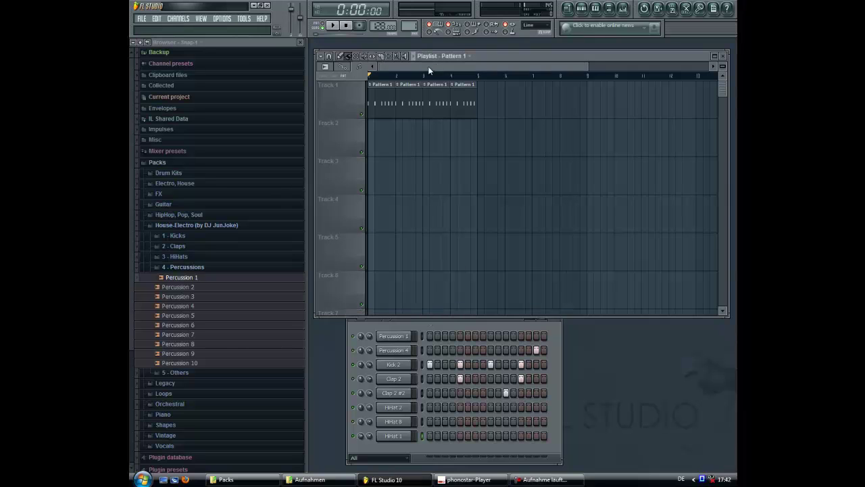
left_click(459, 322)
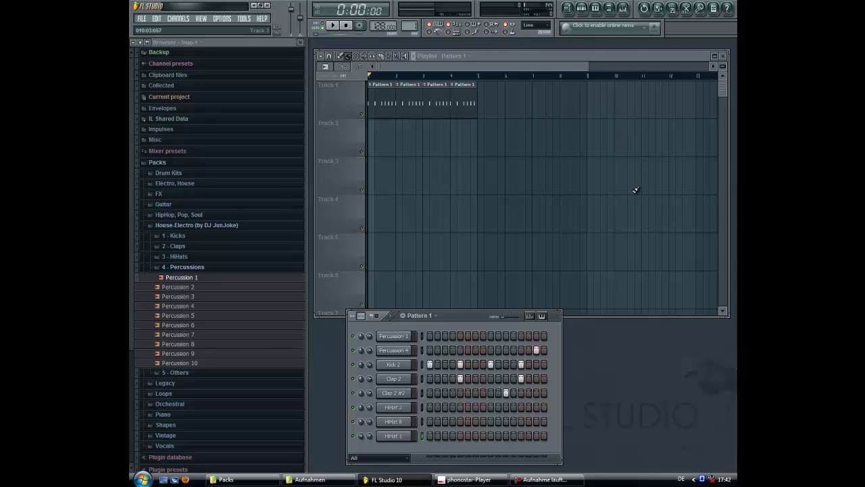
left_click(422, 407)
left_click(421, 435)
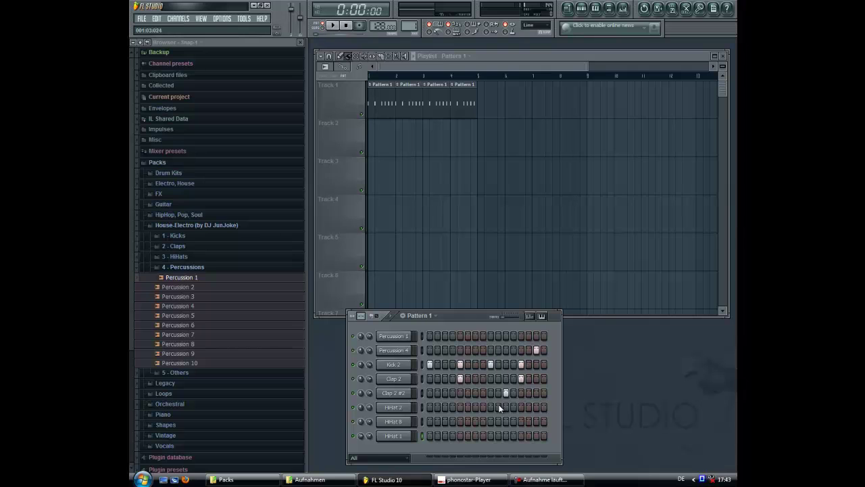
key("space")
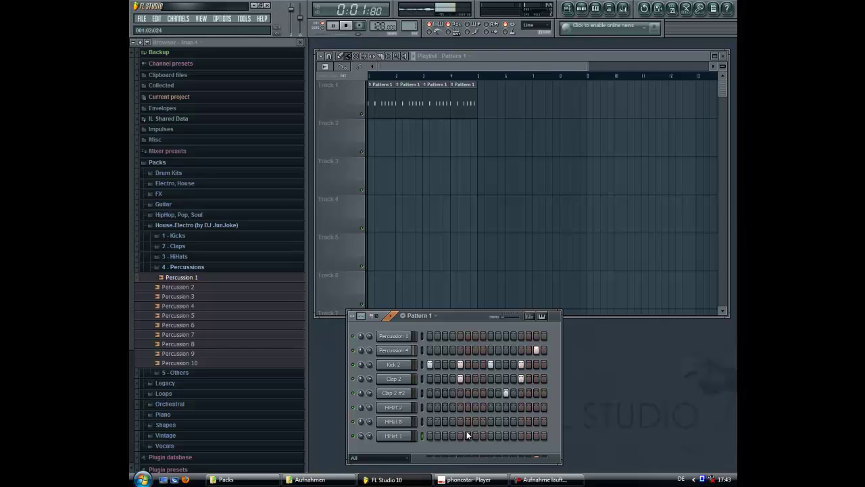
left_click(193, 279)
key("space")
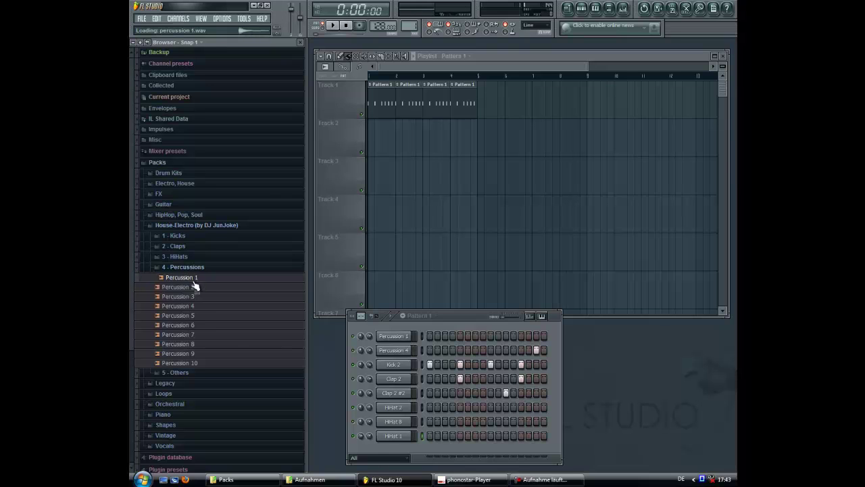
Program Percussion 1 hits on step 5 and two later steps, then play them.
left_click(421, 337)
left_click(453, 336)
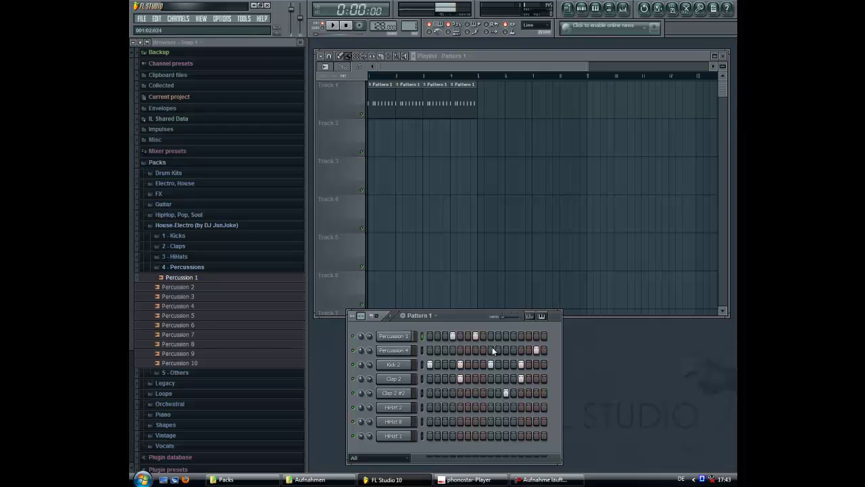
left_click(514, 335)
left_click(536, 336)
key("space")
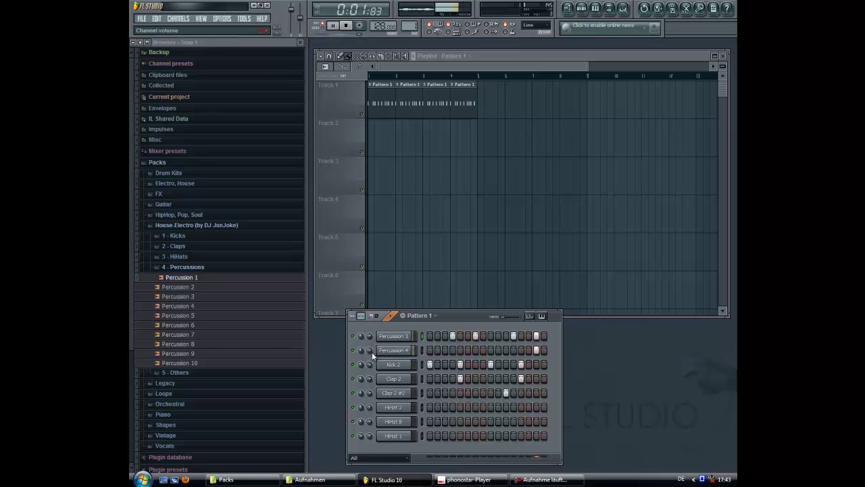
key("space")
Add Percussion 3 as a new channel at the top and play the pattern.
left_click(192, 297)
left_click_drag(191, 296, 402, 330)
left_click_drag(472, 322, 459, 247)
key("space")
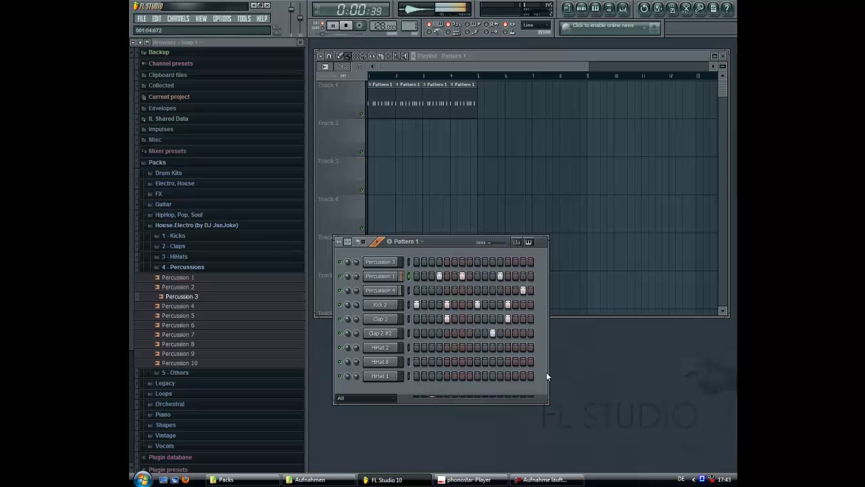
Clear the Percussion 3 hit and all Percussion 1 hits.
left_click(500, 276)
left_click(500, 261)
left_click(501, 262)
key("space")
left_click(462, 275)
left_click(439, 276)
Load Percussion 6 into the Percussion 1 channel and delete the Percussion 3 channel.
left_click(199, 315)
left_click(197, 325)
left_click_drag(199, 327, 384, 277)
right_click(385, 277)
left_click(414, 387)
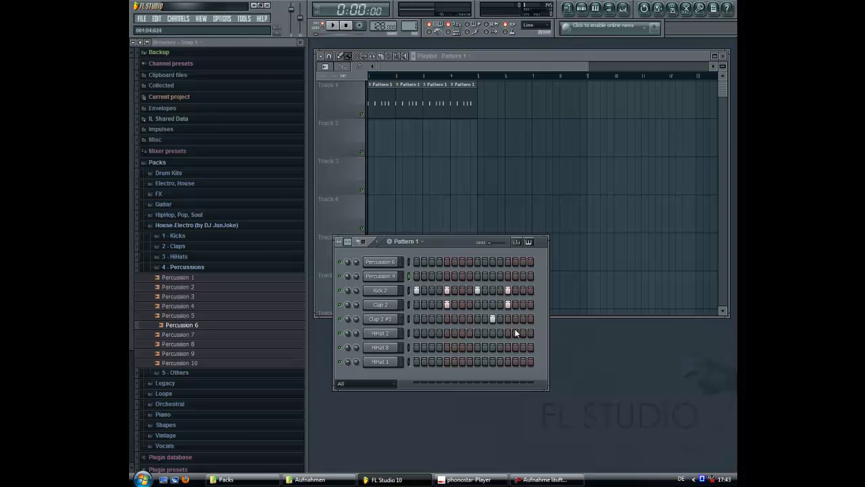
left_click(408, 261)
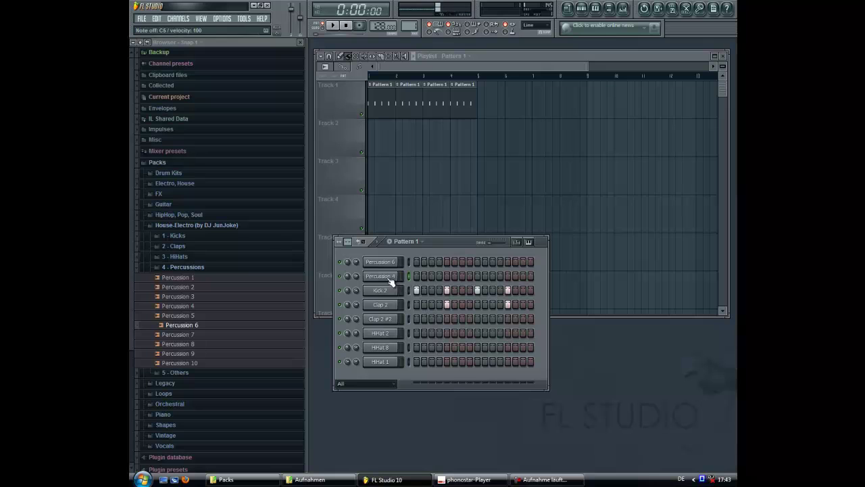
Delete the Percussion 4 channel and load Percussion 5 into the top channel.
right_click(397, 276)
left_click(415, 401)
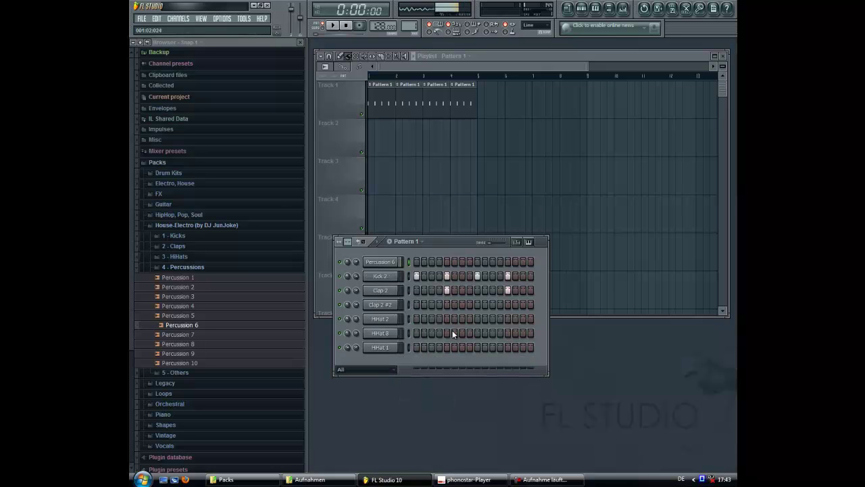
left_click(197, 316)
left_click_drag(196, 318, 380, 262)
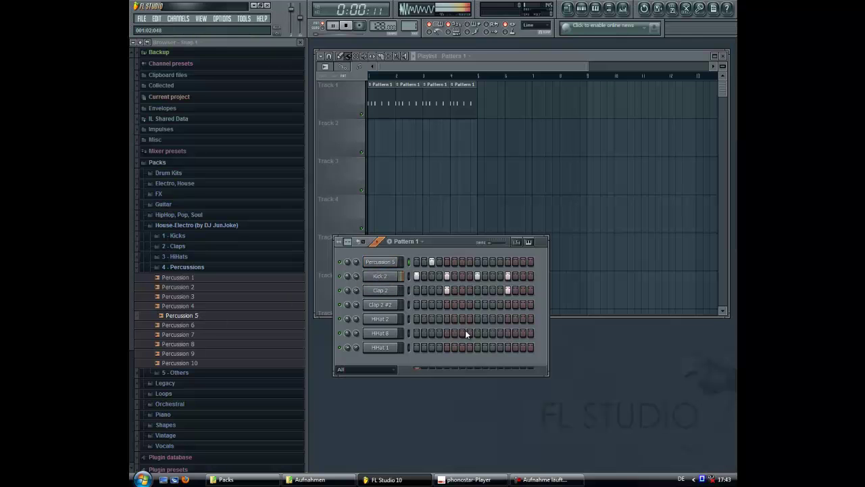
Program Percussion 5 hits on steps 2, 4 and several later steps, playing to check.
left_click(423, 262)
left_click(448, 288)
left_click(439, 262)
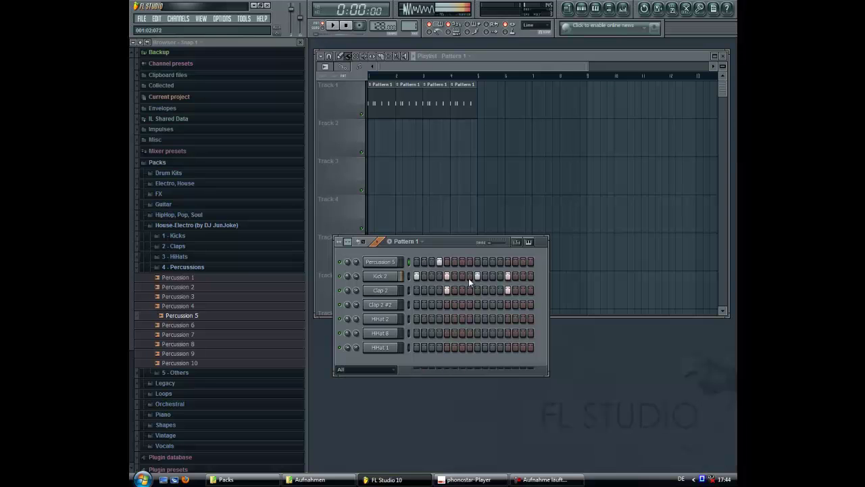
left_click(501, 263)
left_click(523, 262)
key("space")
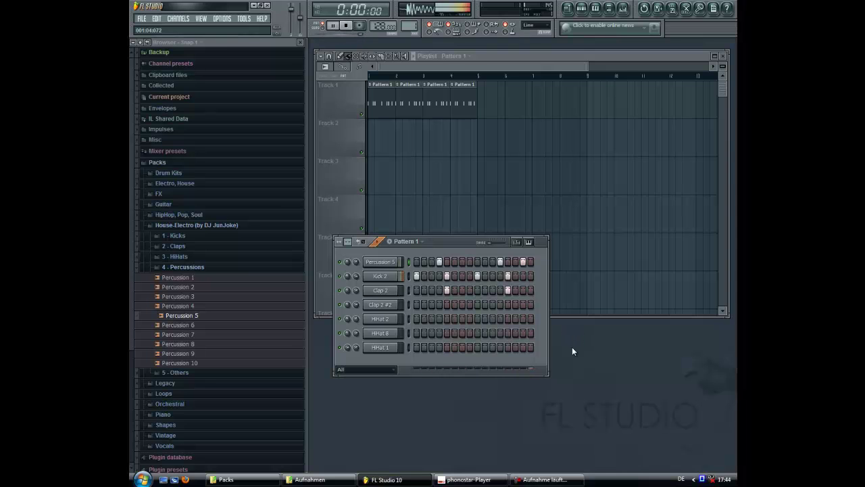
left_click(471, 262)
key("space")
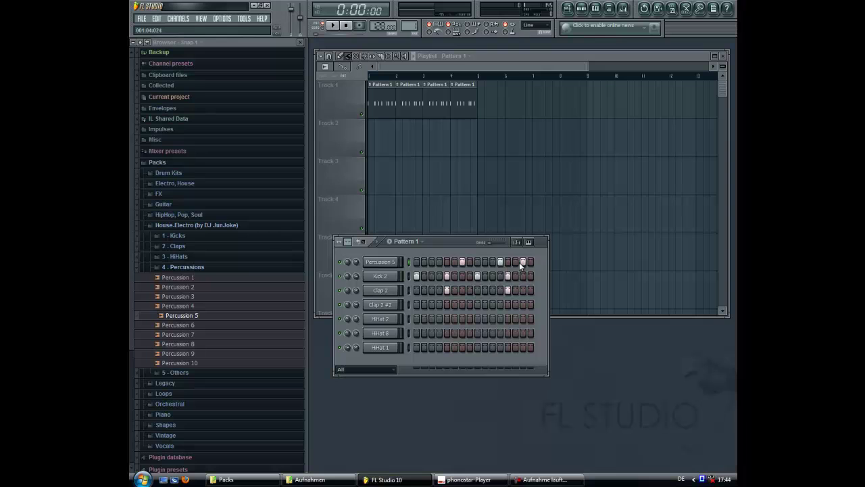
key("space")
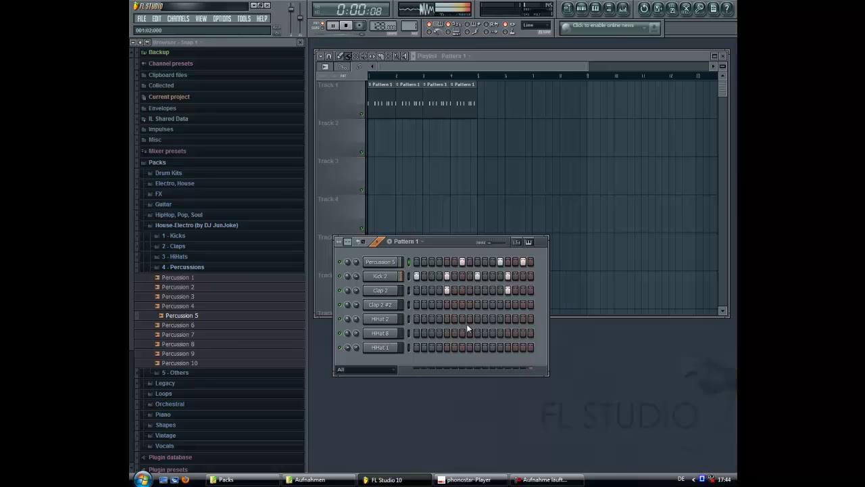
key("space")
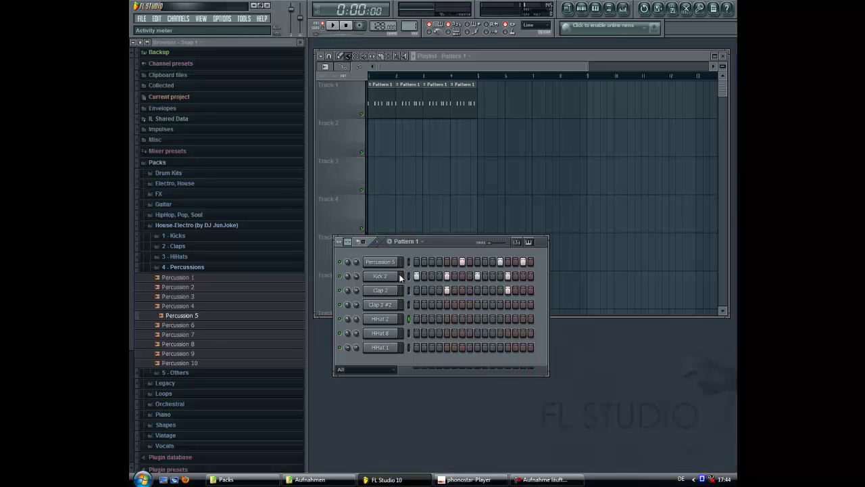
Add a Percussion 4 channel, moving its hit from the last step to step 3.
left_click(195, 306)
left_click_drag(199, 312, 383, 250)
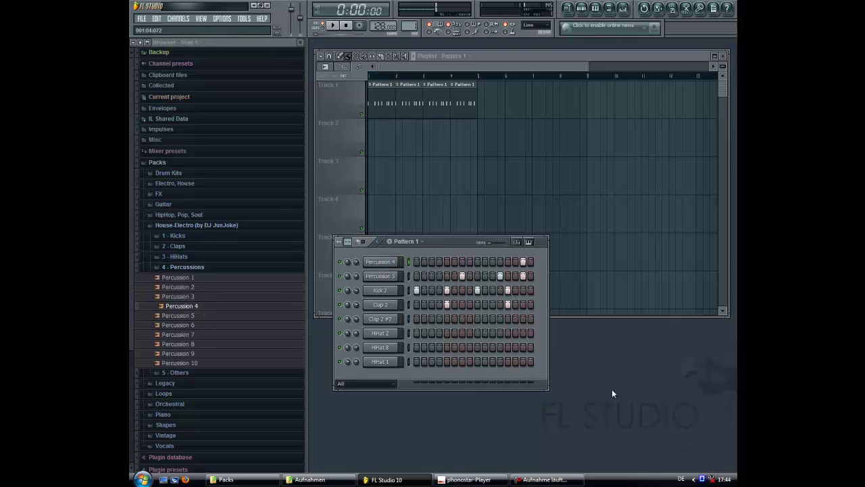
left_click(526, 261)
left_click(432, 261)
key("space")
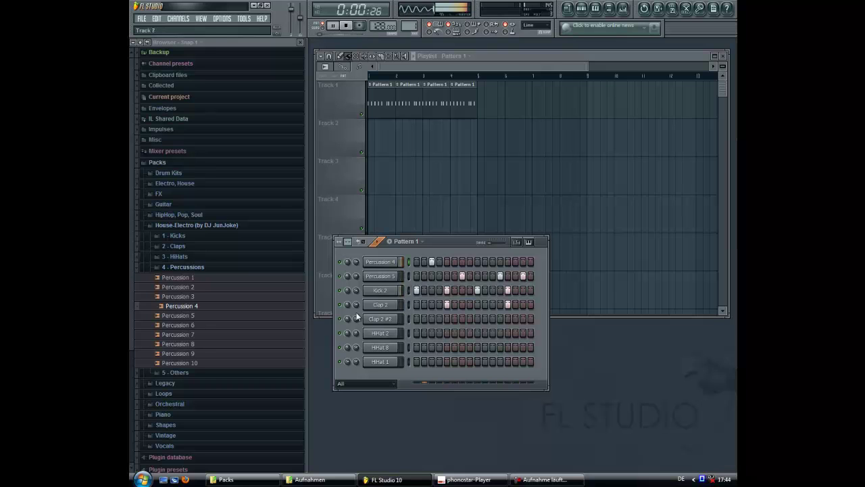
key("space")
Add a Percussion 7 channel with two hits near the end of the bar.
left_click(187, 316)
left_click(192, 326)
left_click(195, 337)
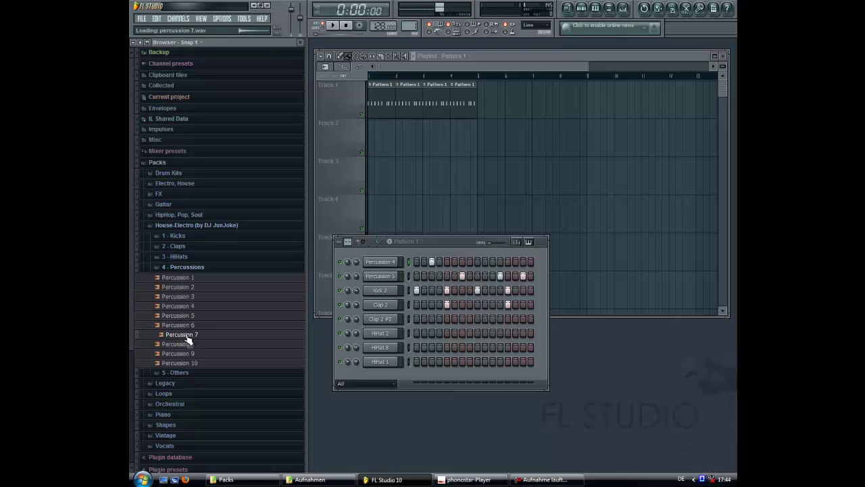
left_click_drag(189, 340, 404, 381)
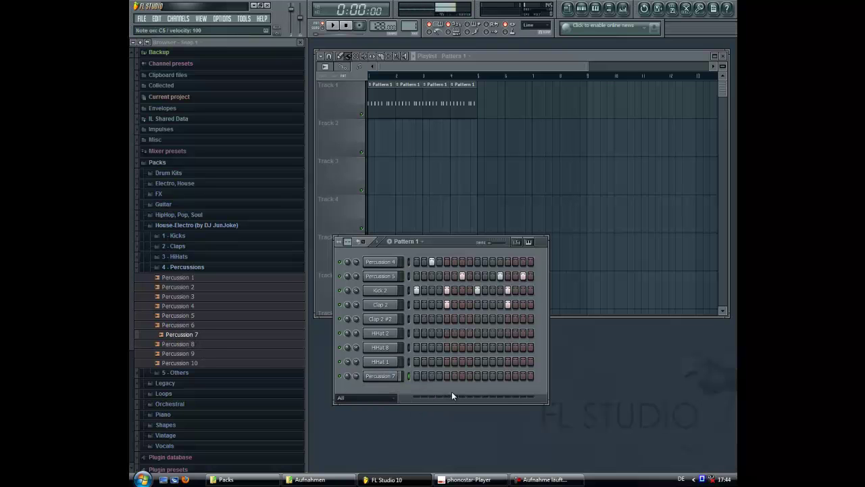
left_click(516, 375)
left_click(530, 375)
key("space")
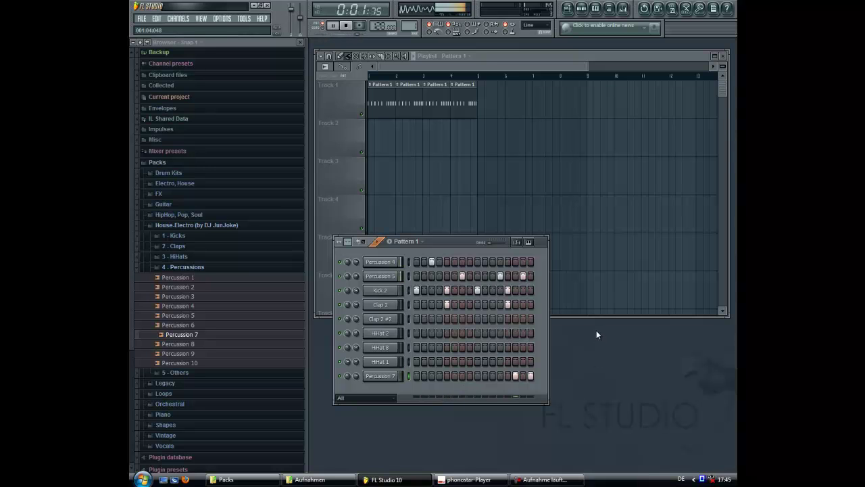
key("space")
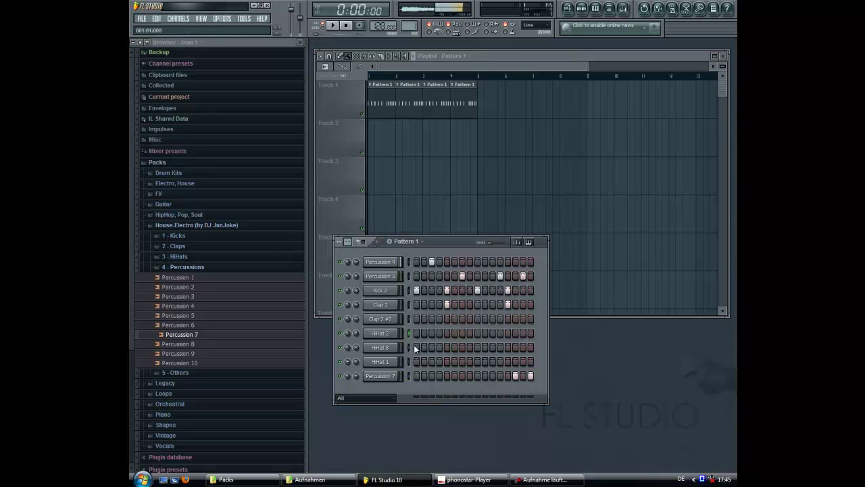
Add HiHat 2 hits on steps 3 and 7, HiHat 8 every other step, HiHat 1 on step 7.
left_click(433, 332)
left_click(462, 333)
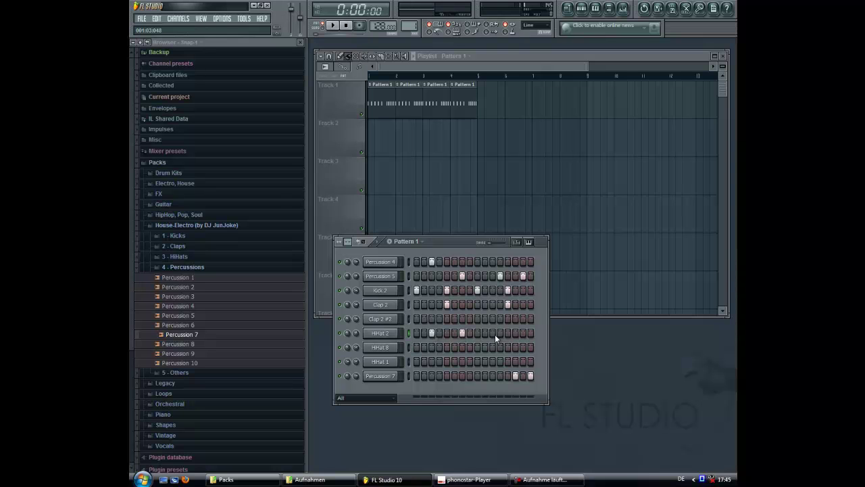
left_click_drag(417, 347, 531, 347)
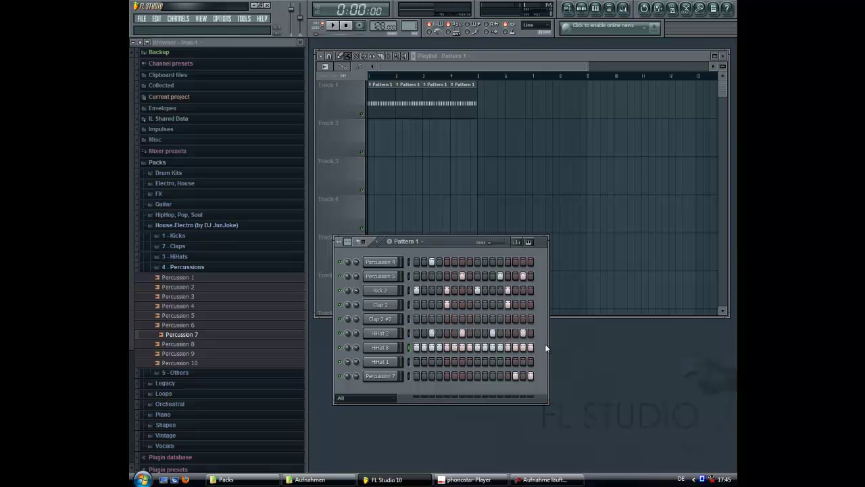
right_click(388, 352)
left_click(427, 406)
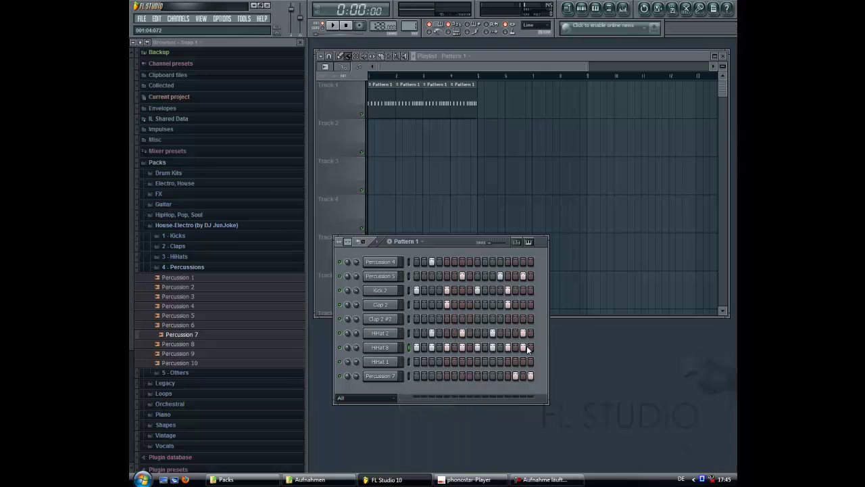
left_click(409, 361)
left_click(462, 361)
Paint clips across Track 4 from bar 9 and repeat the Tracks 1–3 clips.
key("space")
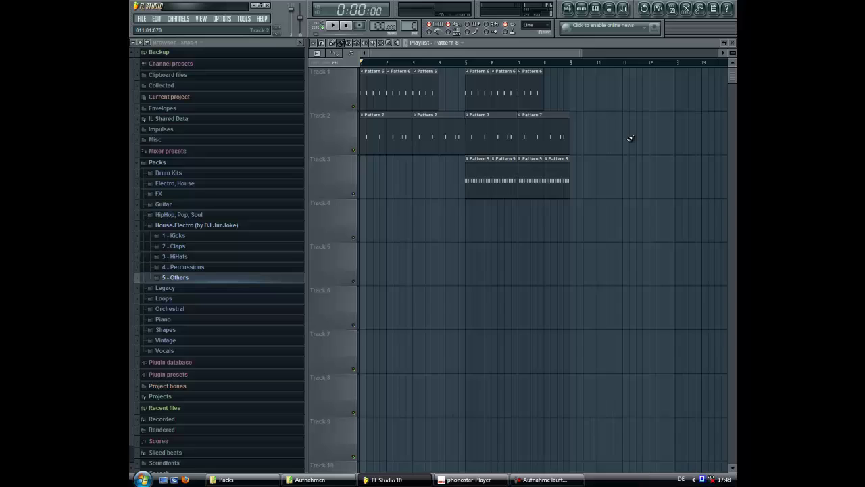
scroll(630, 139, "down", 3)
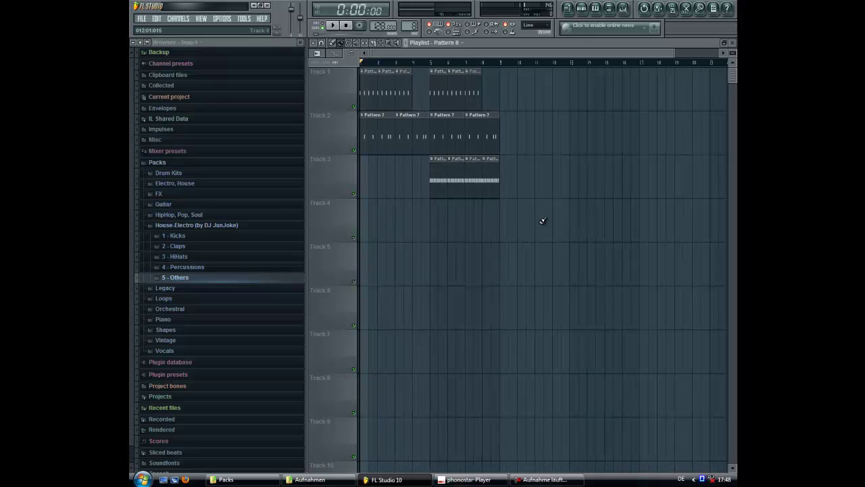
left_click_drag(503, 224, 561, 234)
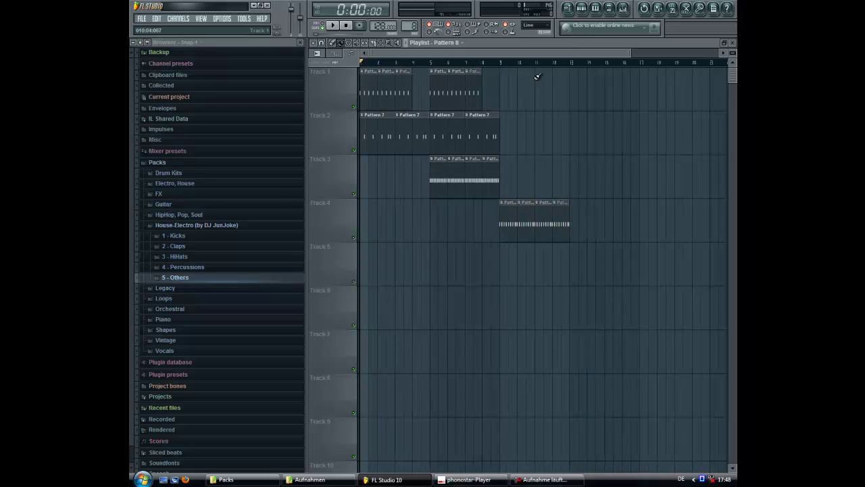
mouse_move(533, 79)
left_mouse_down()
mouse_move(439, 174)
mouse_move(366, 178)
mouse_move(541, 193)
mouse_move(505, 190)
left_mouse_up()
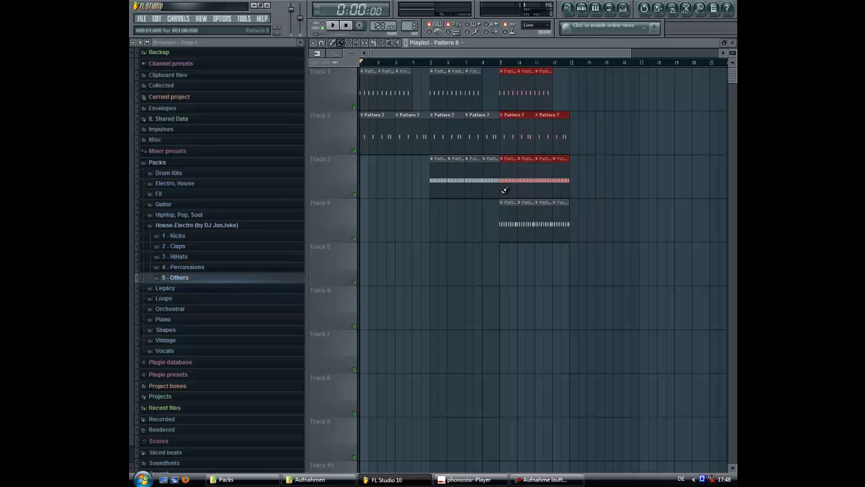
Rework the Track 1 clip at bar 4, finally leaving that bar empty.
left_click(419, 88)
right_click(420, 86)
left_click(416, 91)
left_click_drag(428, 76, 420, 77)
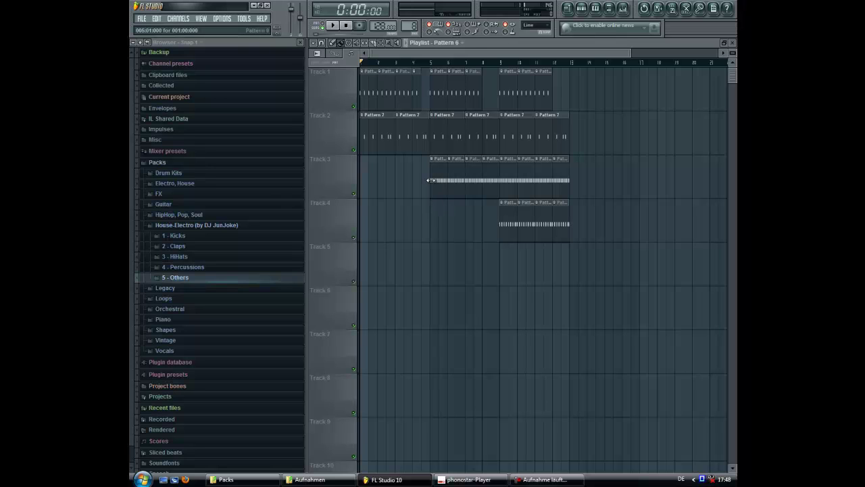
right_click(415, 92)
left_click(419, 96)
right_click(423, 95)
left_click_drag(400, 54, 382, 59)
Play the arrangement, then step through the patterns to the empty Pattern 10.
key("space")
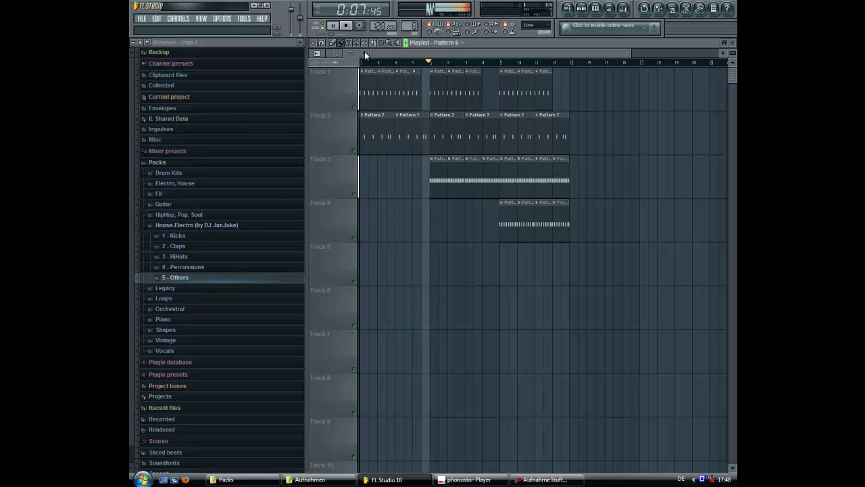
key("F6")
key("F6")
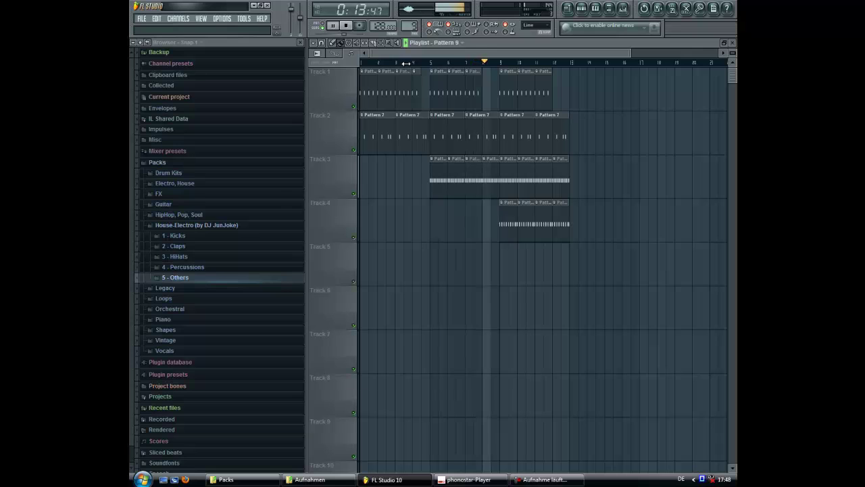
key("F4")
key("F6")
key("F6")
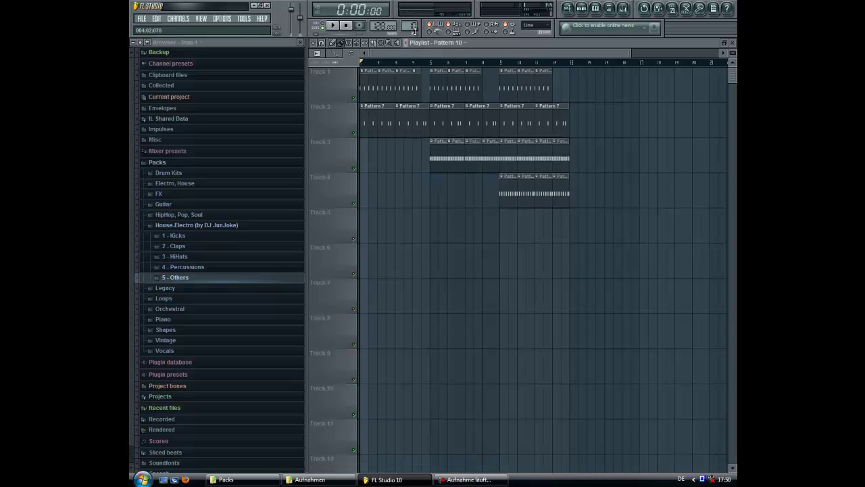
key("F6")
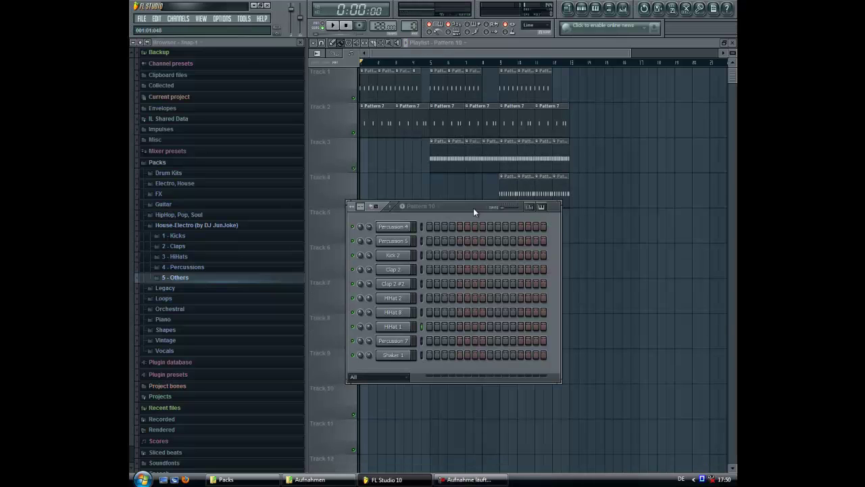
Add a Sakura channel from Channels > Add one and close the Sakura window.
left_click_drag(473, 211, 513, 214)
left_click(178, 19)
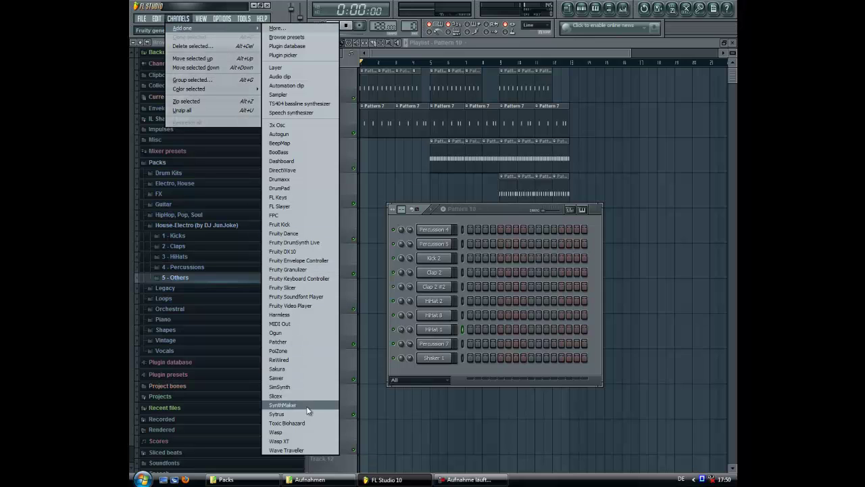
left_click(291, 368)
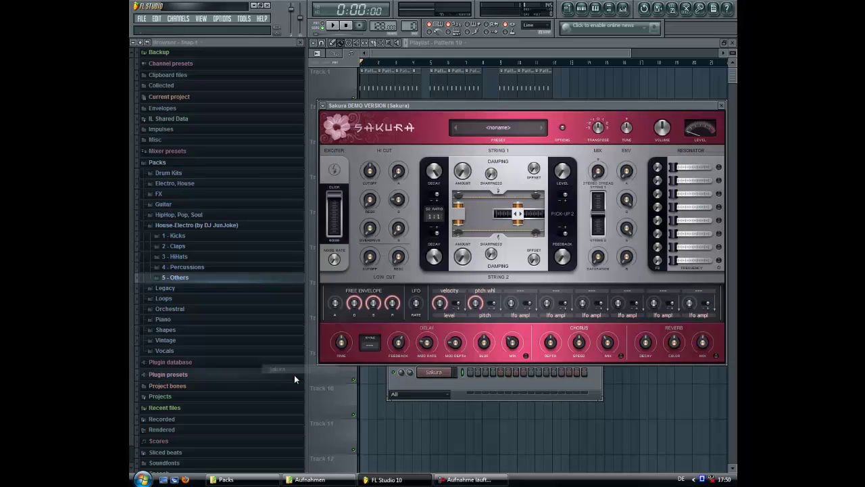
left_click(433, 372)
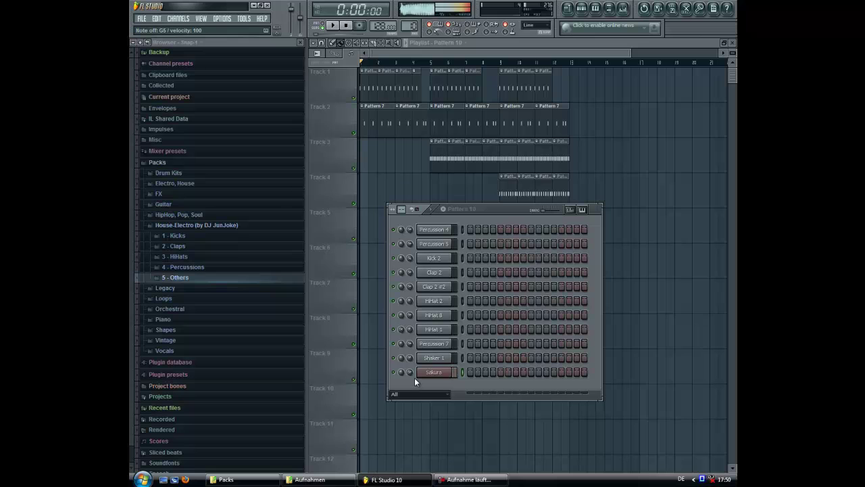
Open the Sakura channel's piano roll and audition several pitches on the keyboard.
right_click(438, 377)
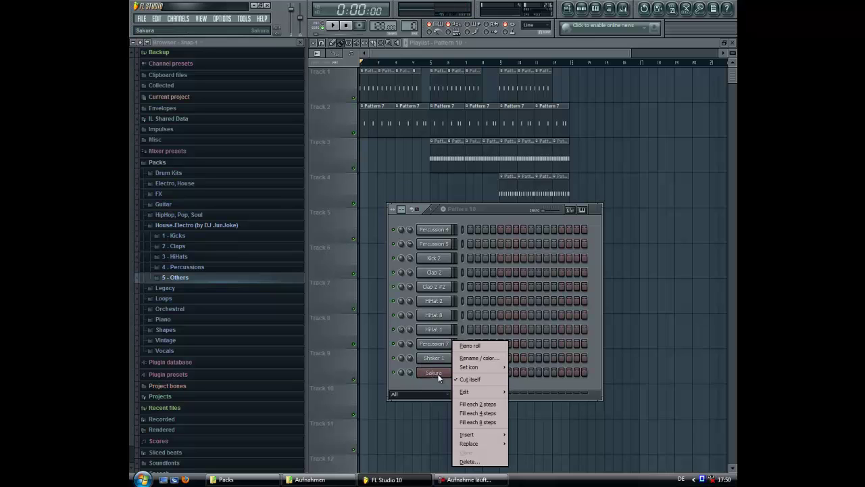
left_click(473, 345)
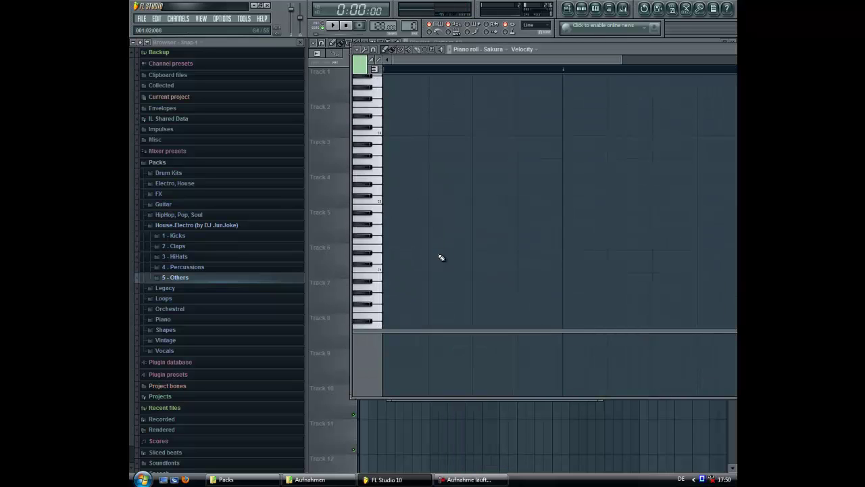
left_click(377, 242)
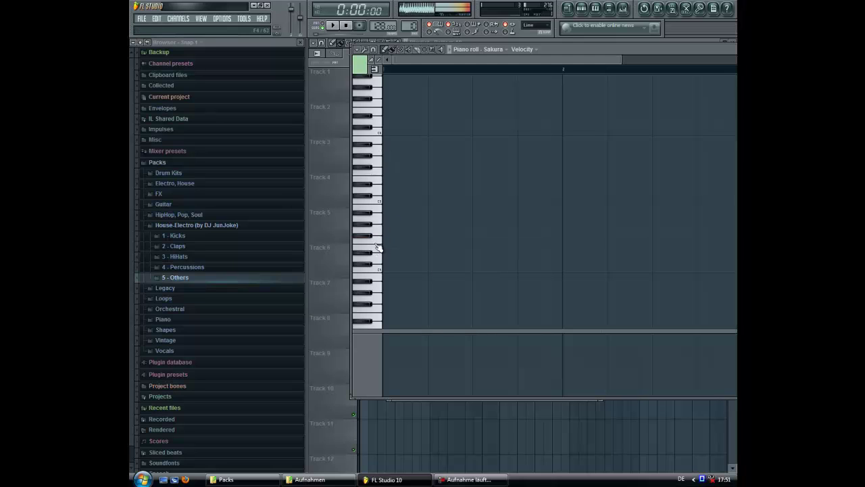
left_click(382, 174)
left_click(383, 269)
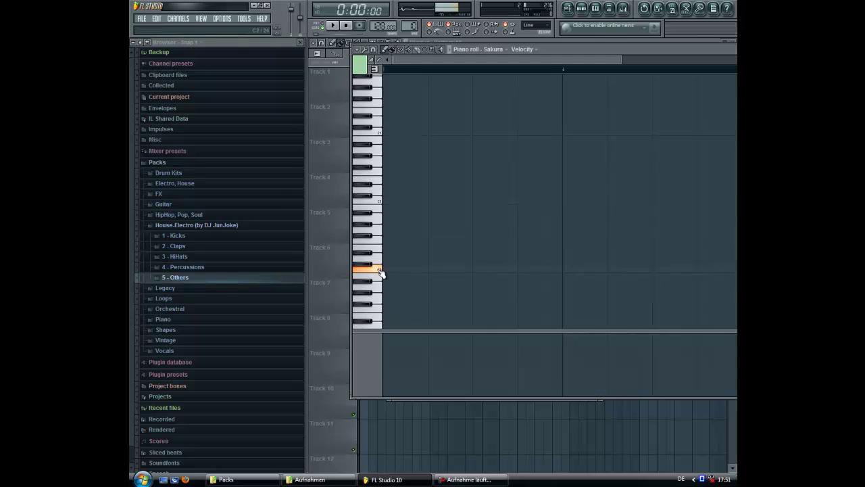
left_click(381, 249)
left_click(379, 233)
Draw three evenly spaced Sakura notes on one pitch, removing a stray higher note.
double_click(697, 52)
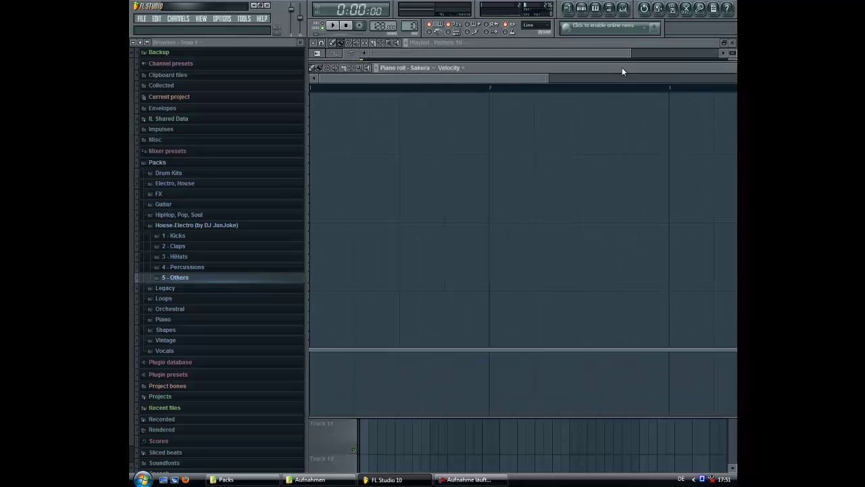
left_click(302, 42)
double_click(415, 66)
left_click(689, 62)
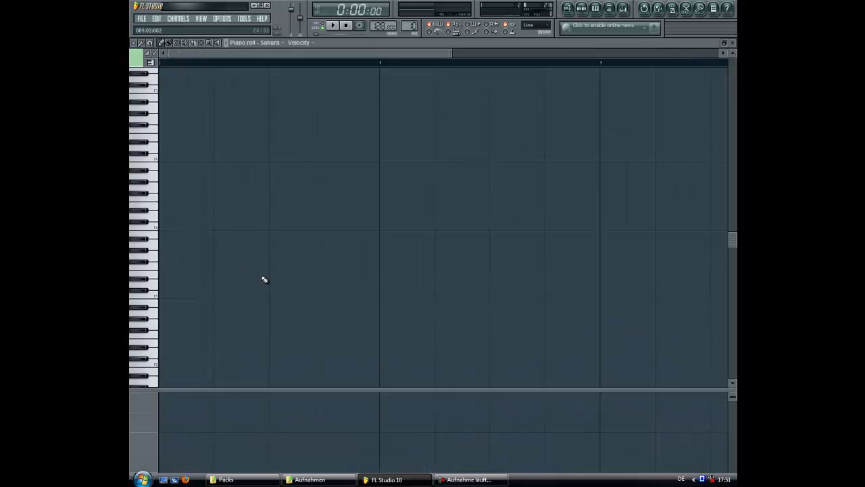
scroll(223, 256, "up", 3)
scroll(204, 273, "down", 3)
scroll(189, 257, "down", 1)
left_click(193, 286)
left_click(248, 285)
left_click(300, 284)
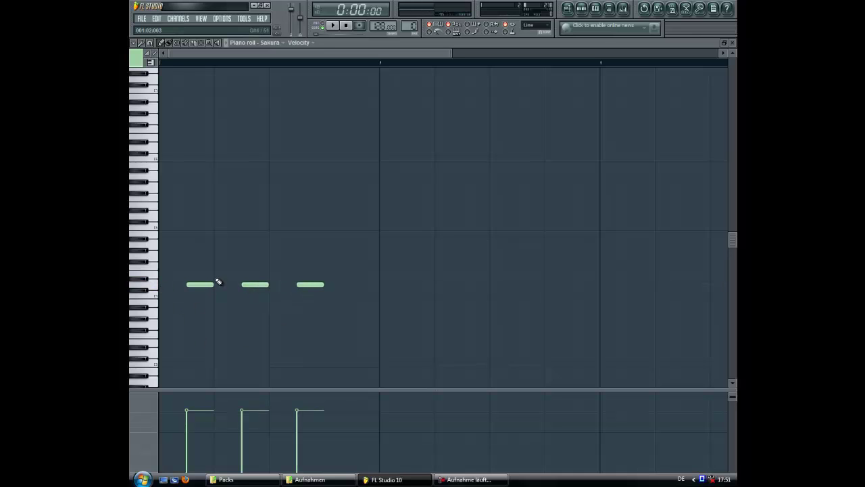
left_click(270, 262)
right_click(287, 262)
Fill Kick 2 with a hit on every fourth step.
left_click(731, 42)
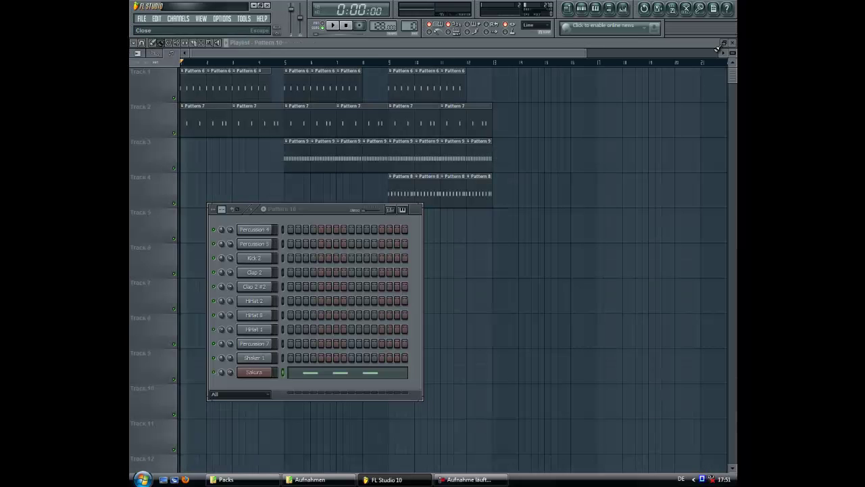
right_click(287, 258)
left_click(303, 335)
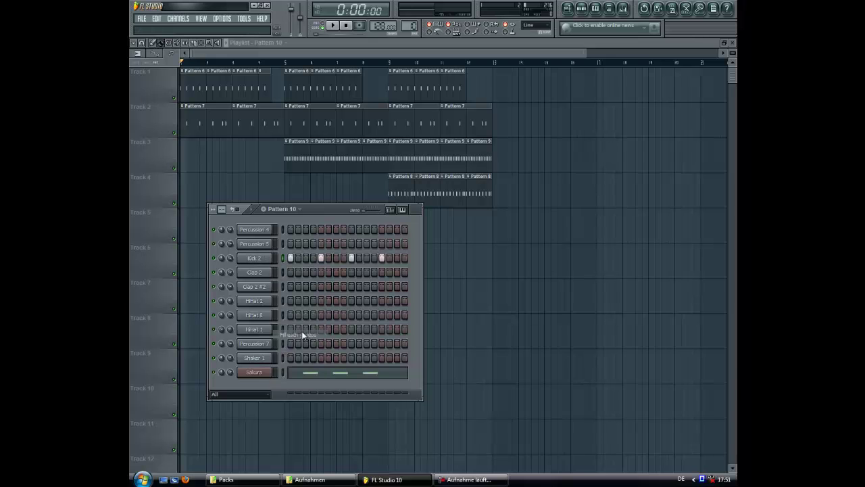
Add a fourth Sakura note on the same pitch.
right_click(273, 373)
left_click(292, 343)
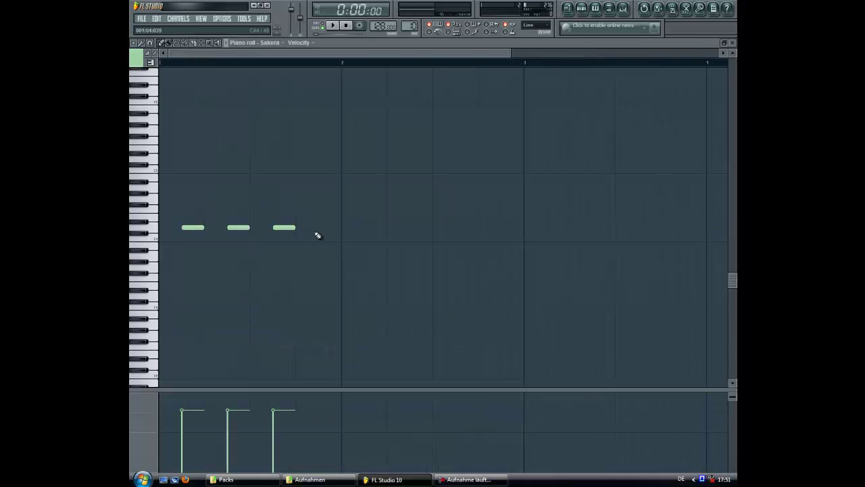
left_click(320, 228)
left_click(730, 43)
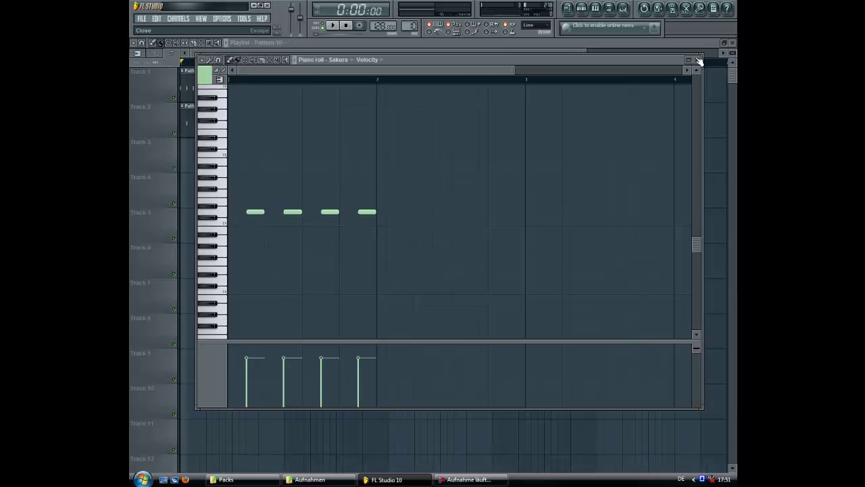
Play Pattern 10 to hear the new Sakura notes and kicks, checking the piano roll.
left_click(697, 62)
left_click(732, 42)
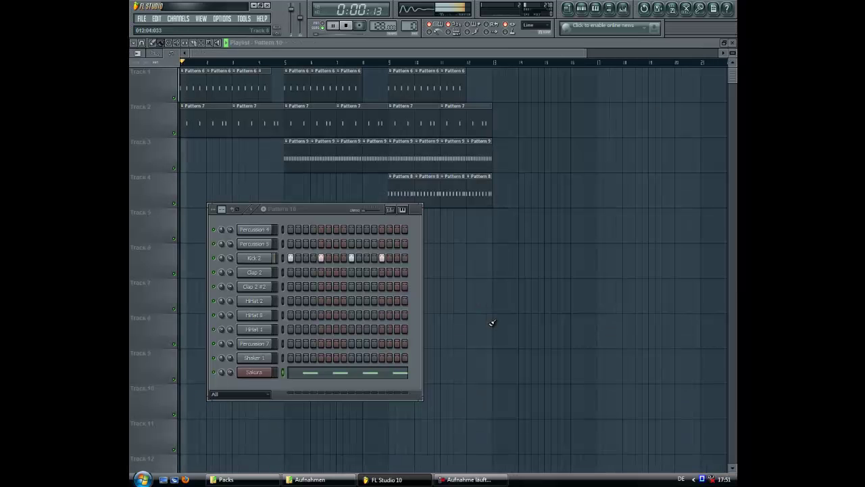
left_click(327, 26)
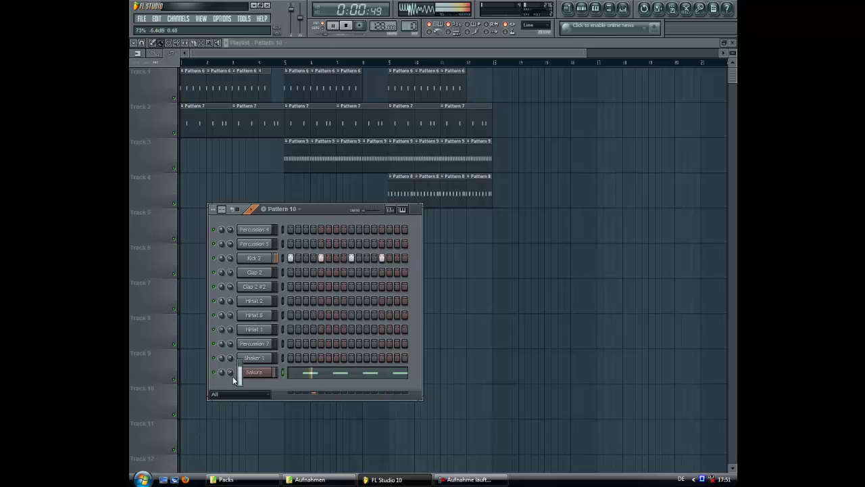
right_click(256, 372)
left_click(289, 347)
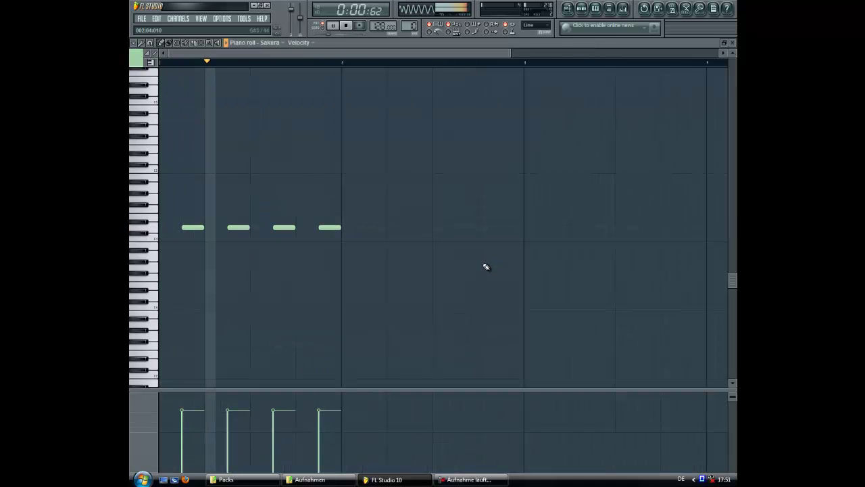
key("space")
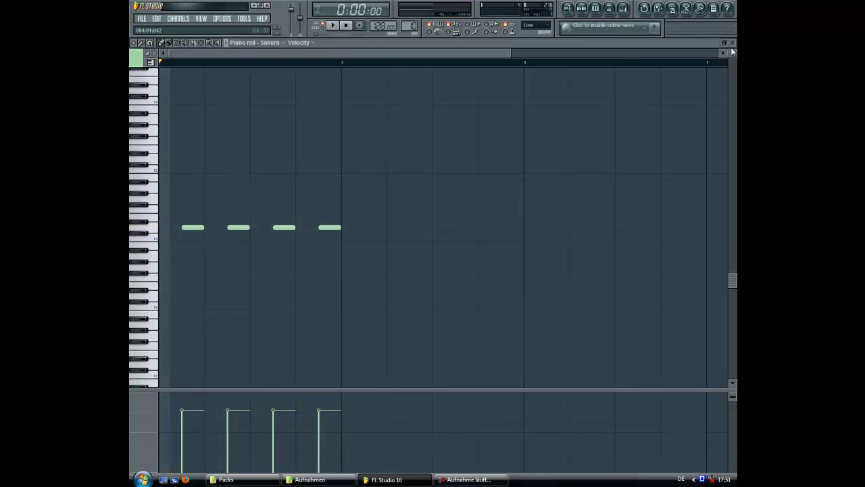
left_click(732, 42)
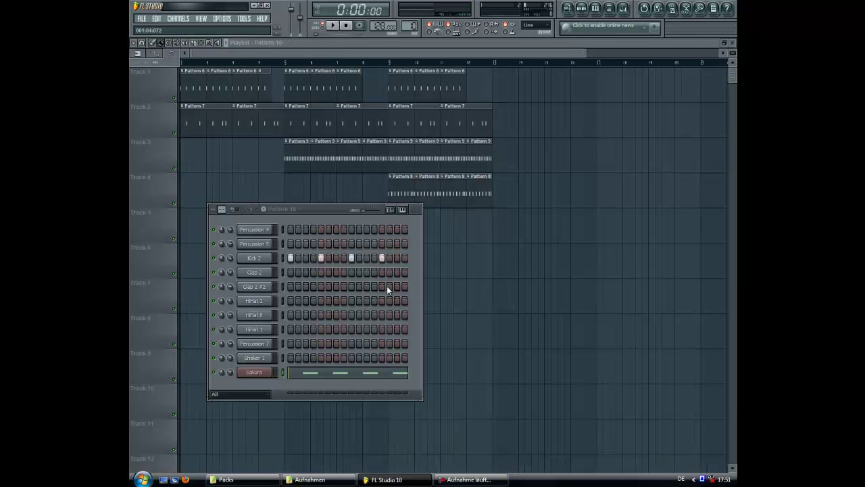
right_click(262, 372)
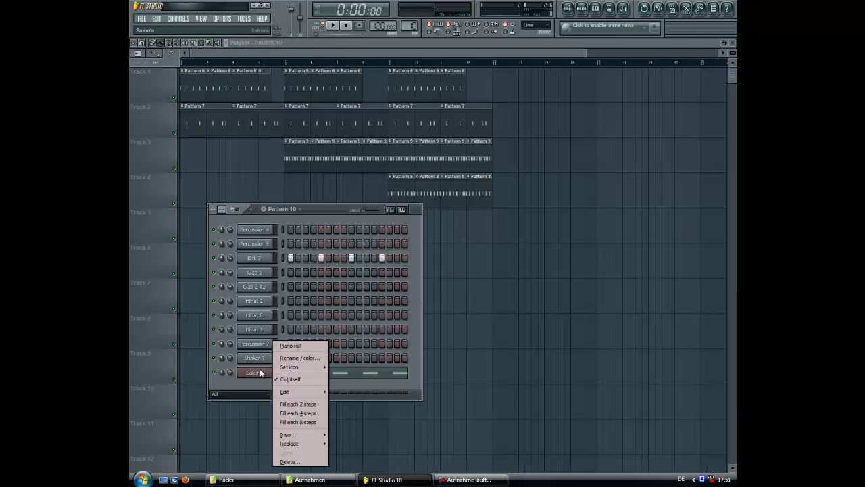
Draw four higher Sakura notes and move them to start at bar 3.
left_click(292, 345)
scroll(183, 297, "down", 1)
left_click(157, 246)
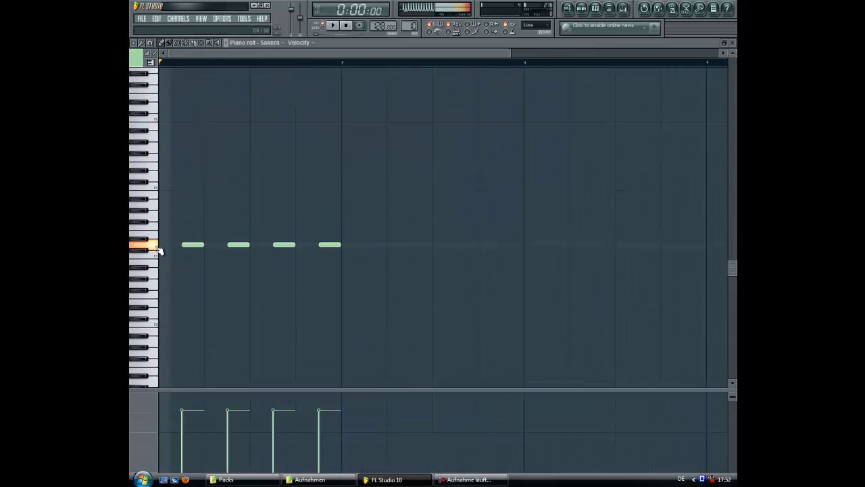
left_click(155, 207)
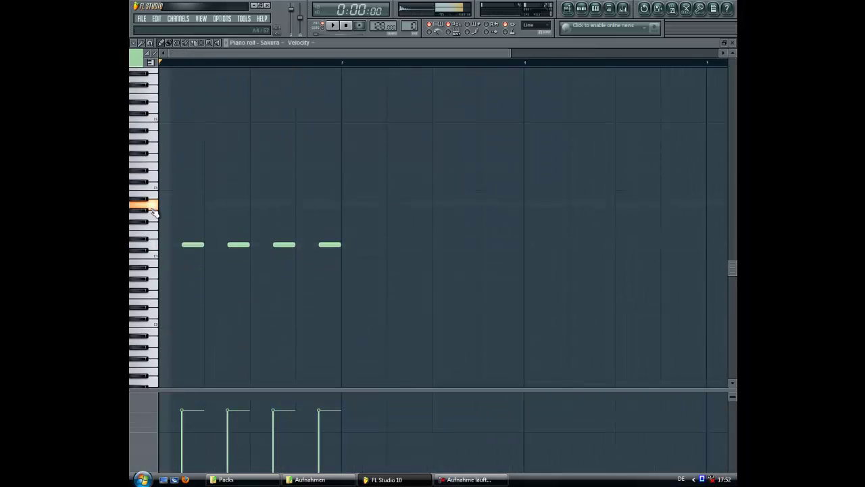
left_click(372, 205)
left_click(413, 205)
left_click(458, 206)
left_click(501, 207)
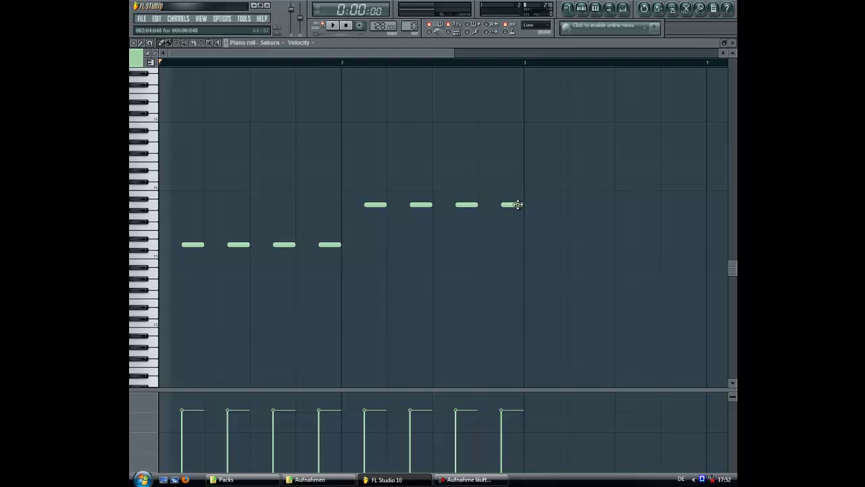
left_click_drag(556, 190, 371, 236)
left_click_drag(375, 205, 534, 206)
left_click(349, 298)
Draw four lower Sakura notes in bar 2.
left_click(145, 273)
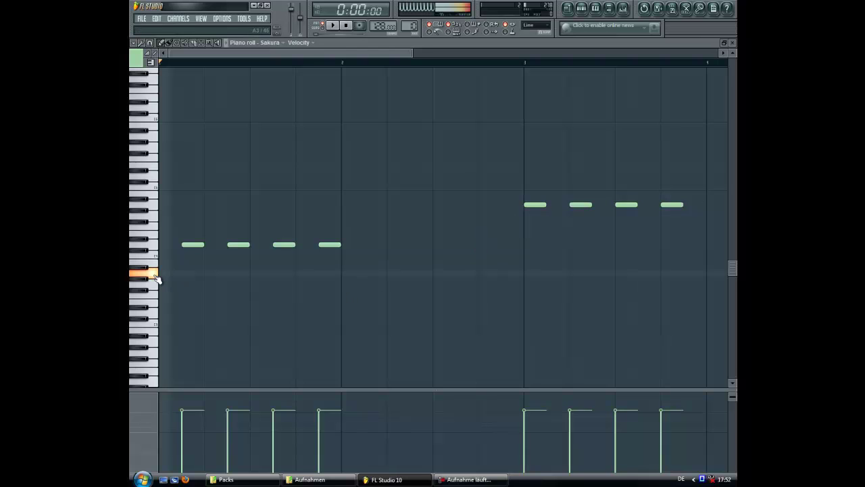
left_click(369, 273)
left_click(410, 273)
left_click(457, 273)
left_click(504, 272)
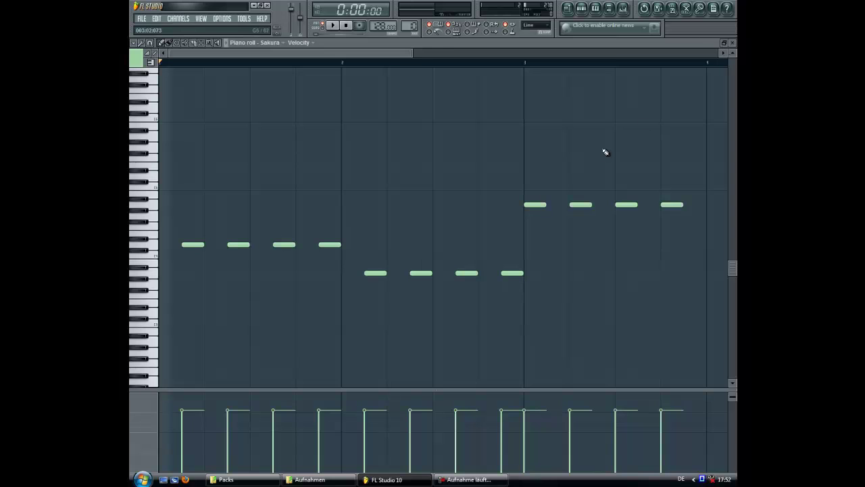
Copy the four bar 3 notes and paste them into bar 4.
scroll(601, 156, "down", 4)
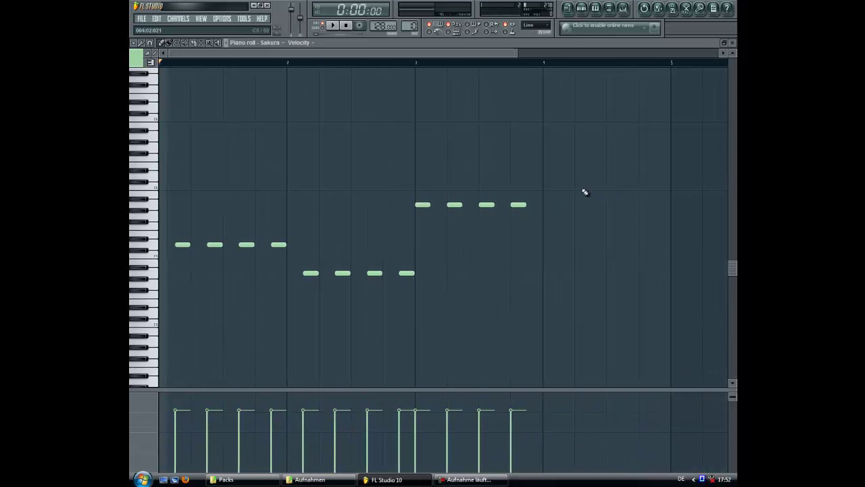
left_click_drag(582, 193, 411, 240)
key("ctrl+c")
key("ctrl+v")
left_click_drag(265, 204, 641, 205)
left_click(623, 254)
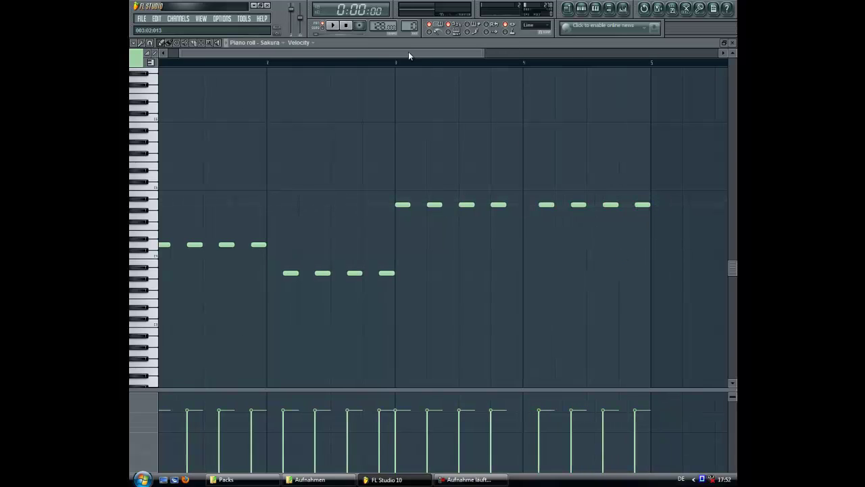
key("F6")
Clear the Kick 2 steps, place a Pattern 10 clip at the start of Track 5, and play.
key("F5")
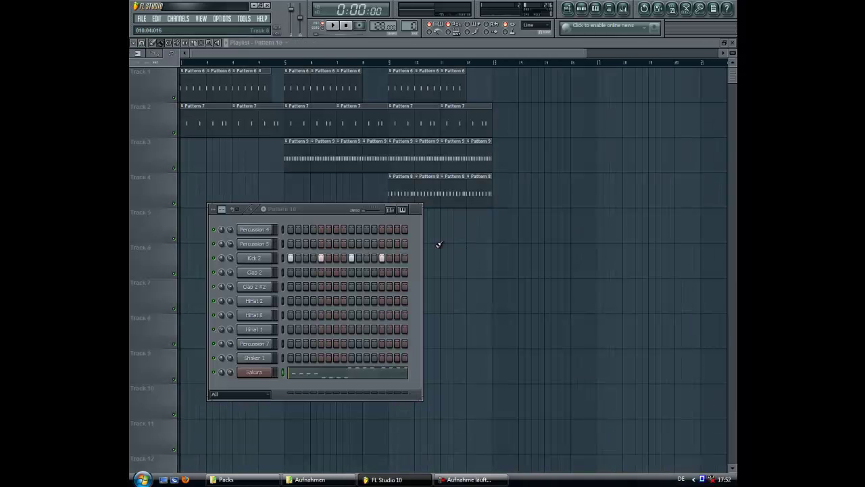
left_click_drag(292, 260, 394, 260)
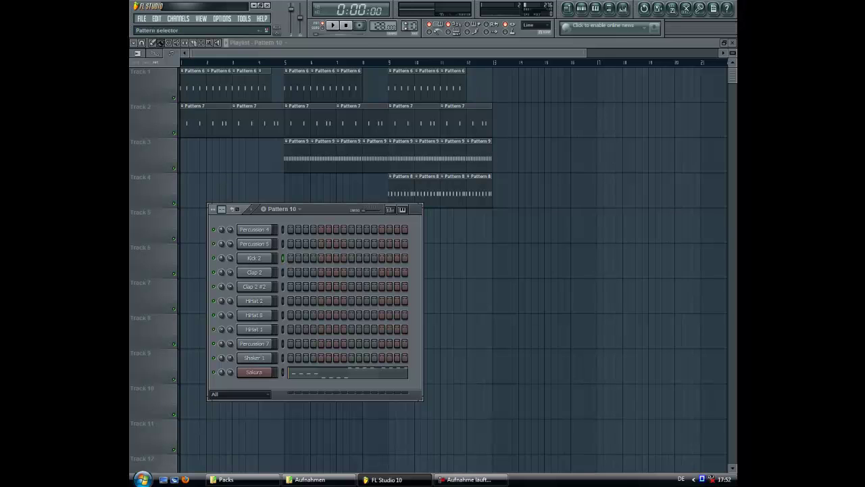
key("F6")
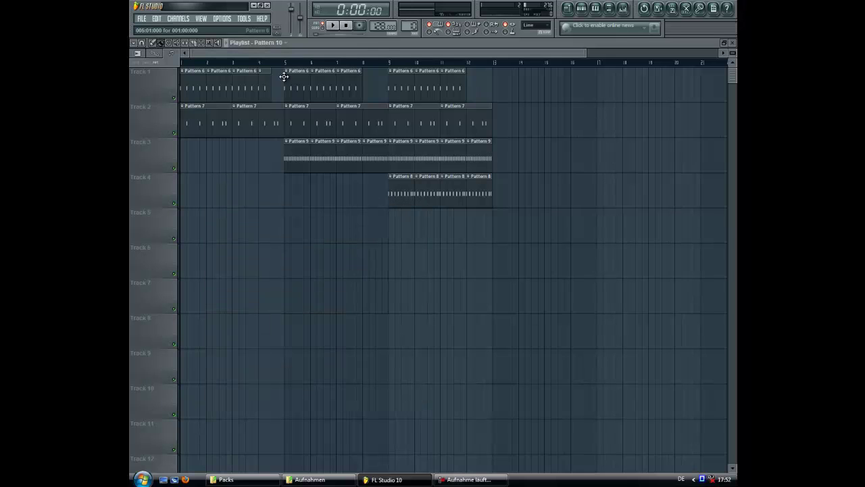
left_click(186, 231)
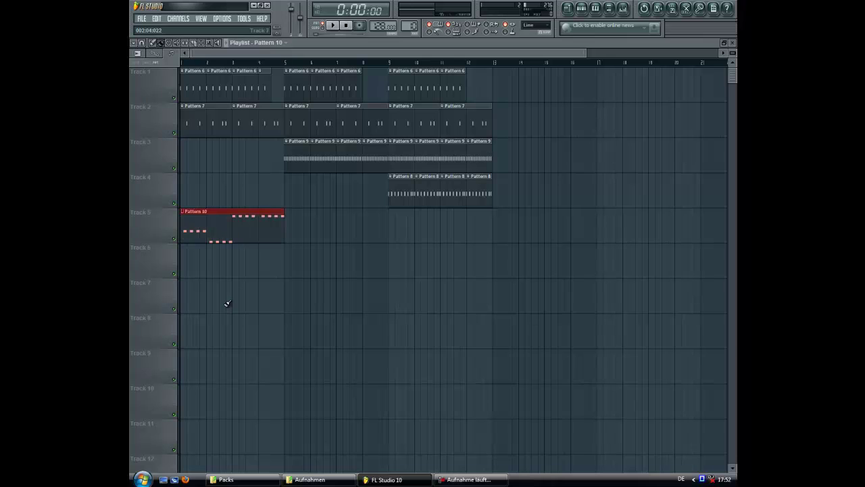
left_click(332, 26)
key("F6")
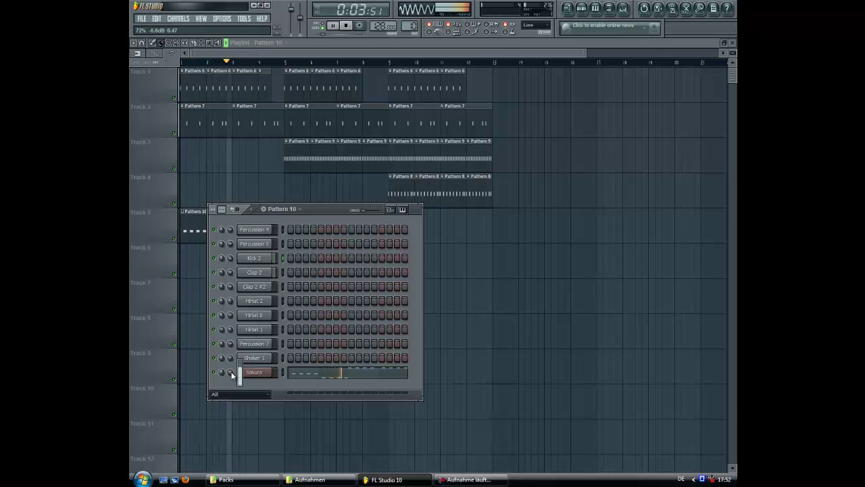
Open the Sakura piano roll and shift four melody notes one step later, auditioning them.
right_click(271, 372)
left_click(286, 345)
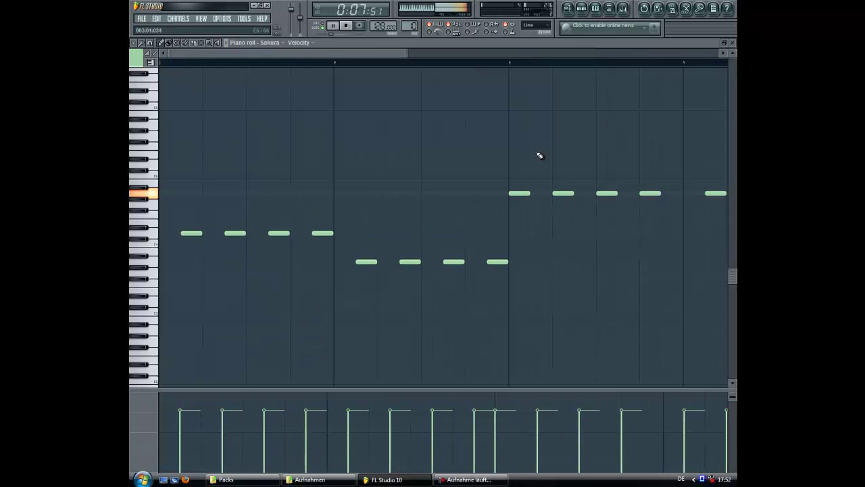
scroll(536, 156, "down", 2)
key("space")
left_click_drag(516, 170, 418, 193)
left_click(424, 227)
key("space")
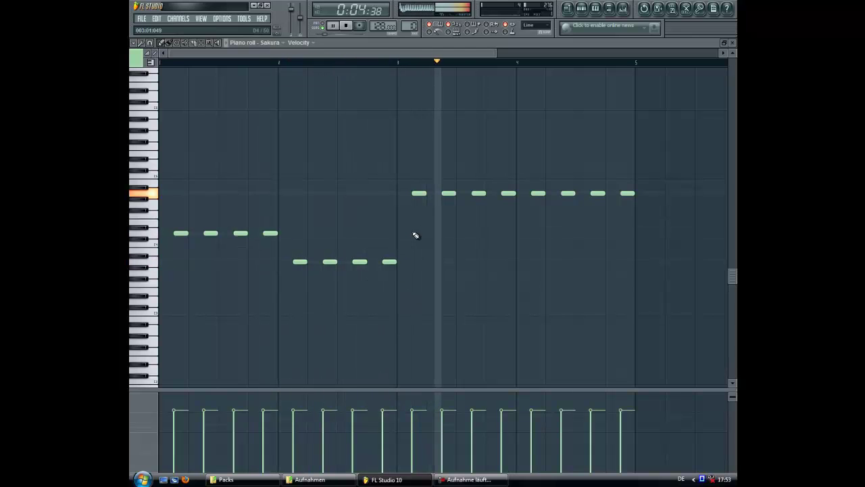
key("space")
Select the upper melody notes and lower their pitch, auditioning the result.
left_click_drag(657, 175, 418, 223)
scroll(457, 309, "down", 4)
left_click_drag(656, 70, 182, 252)
key("ctrl+d")
key("space")
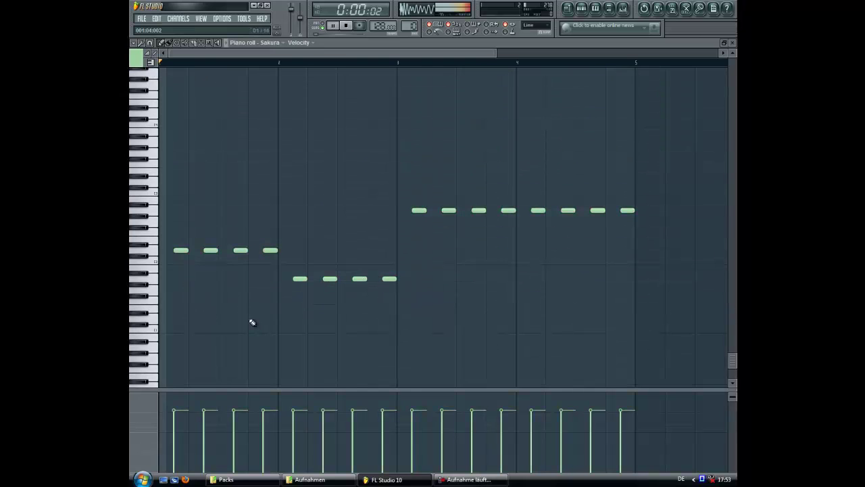
left_click_drag(664, 178, 177, 181)
key("space")
key("space")
scroll(223, 298, "up", 3)
key("ctrl+d")
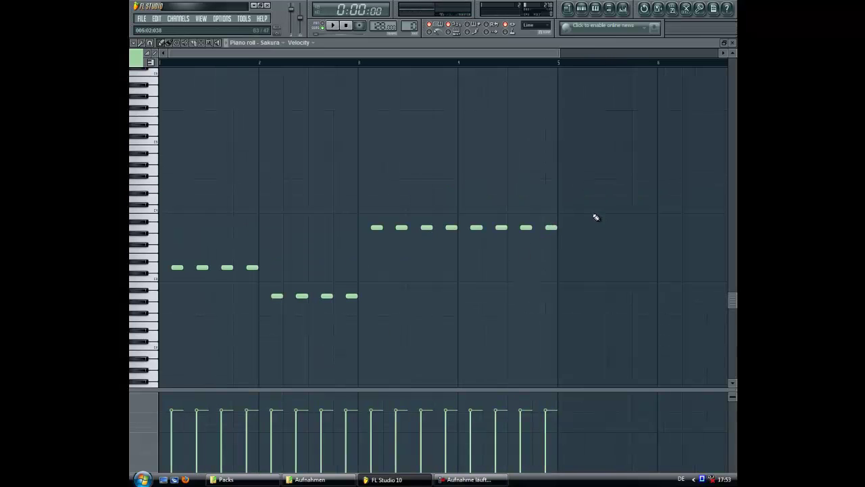
Drop the eight upper-row notes lower, raise the four middle notes, and lift the last note.
left_click_drag(595, 217, 276, 239)
left_click(373, 320)
left_click(280, 273)
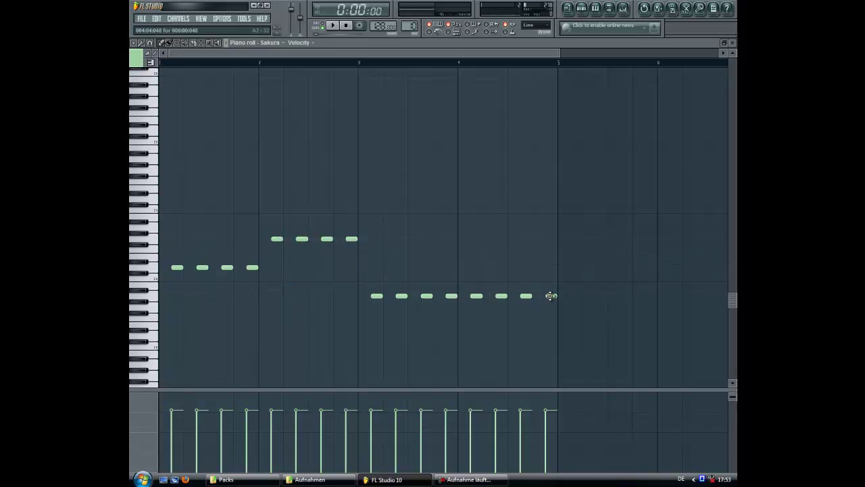
left_click_drag(548, 293, 554, 225)
scroll(363, 318, "down", 2)
scroll(363, 318, "up", 3, "ctrl")
key("space")
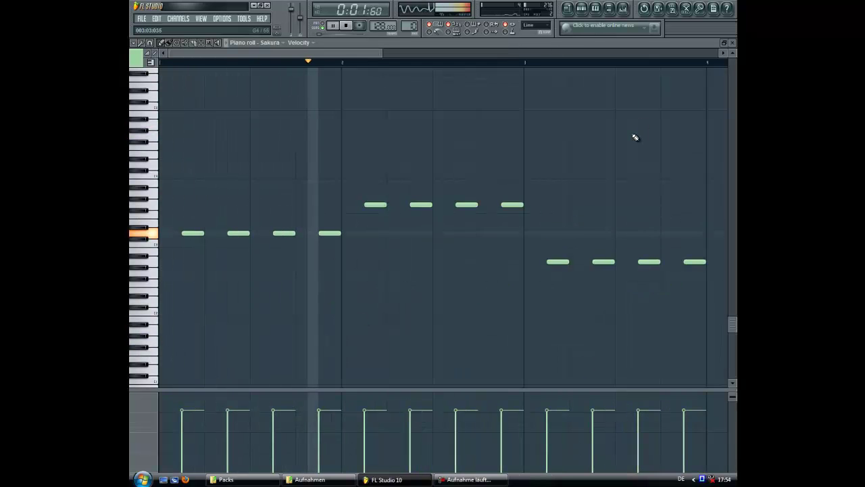
scroll(575, 131, "down", 4, "ctrl")
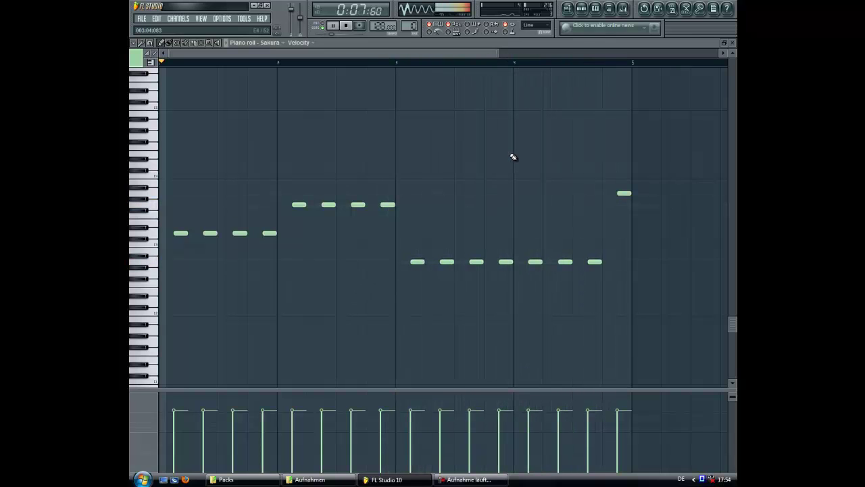
key("space")
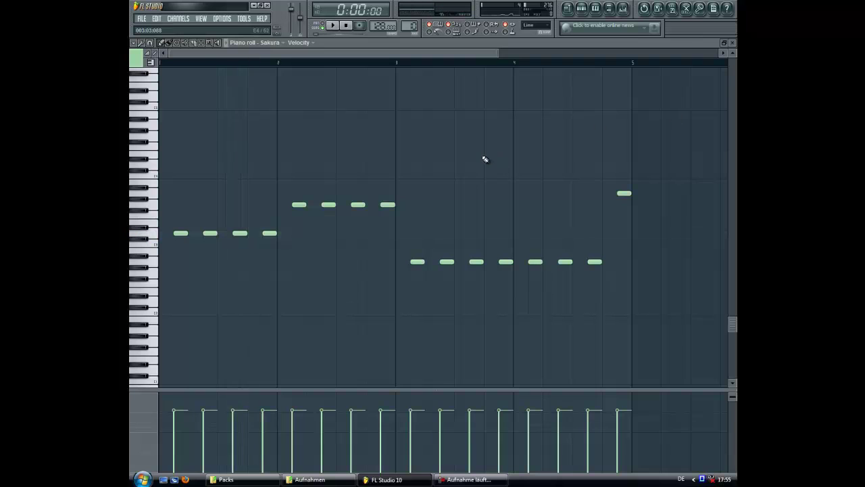
Add a short higher note after the first bar 1 note and audition it.
scroll(482, 169, "up", 3)
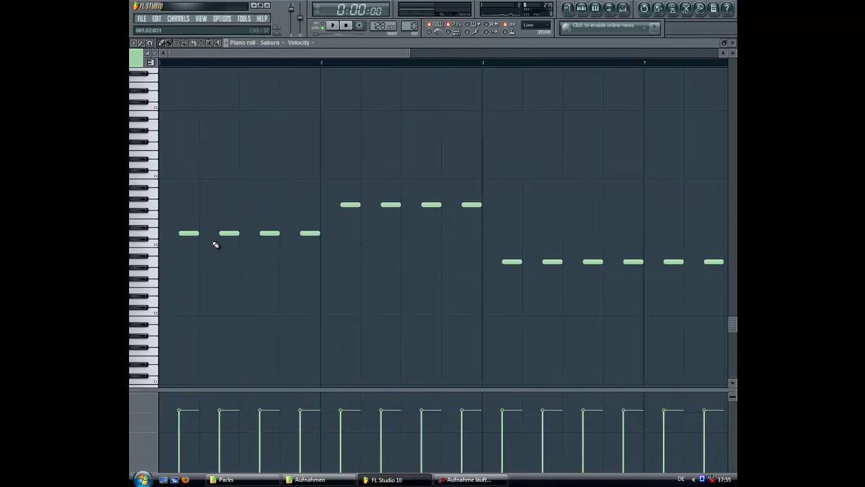
left_click(206, 205)
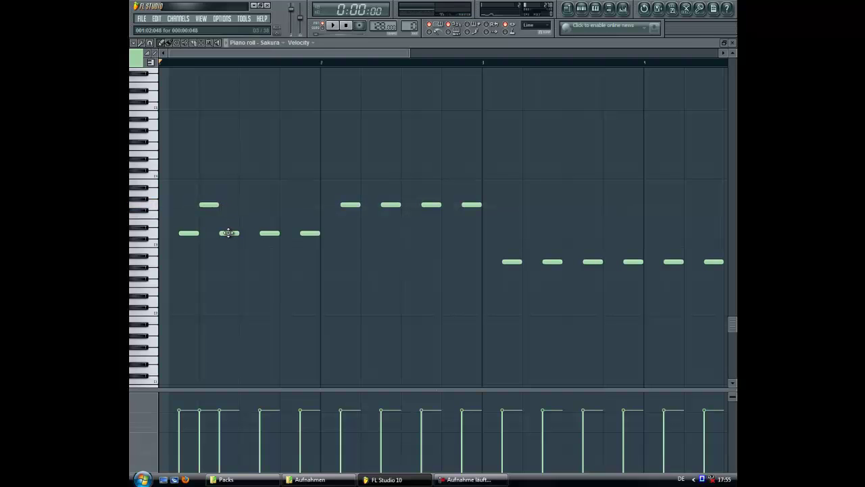
key("space")
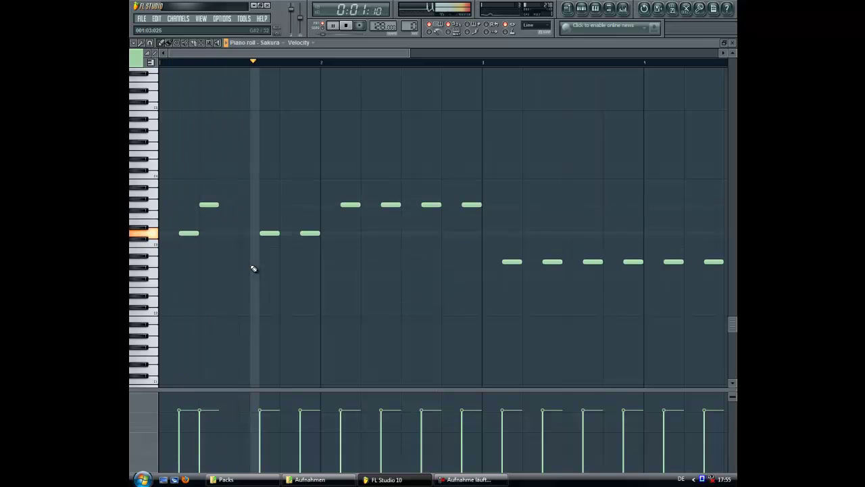
key("space")
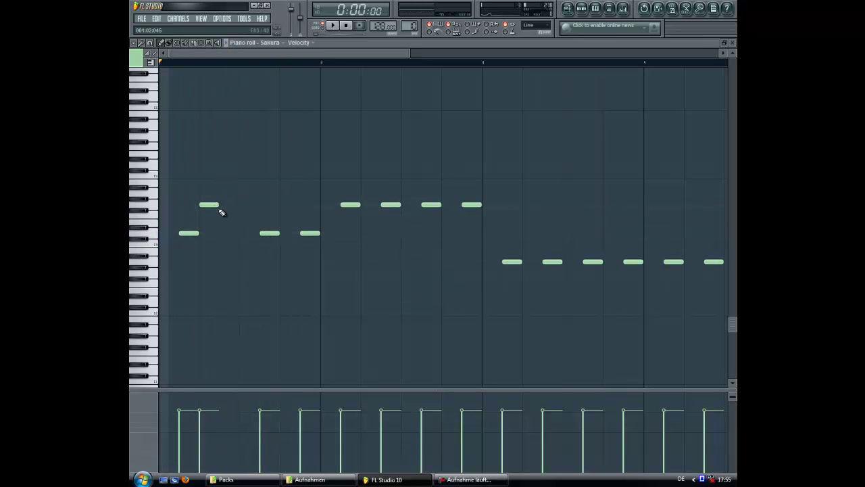
Add another short note to the first group and nudge it slightly earlier.
left_click(234, 234)
key("space")
mouse_move(232, 233)
left_mouse_down()
mouse_move(222, 233)
mouse_move(232, 234)
left_mouse_up()
key("space")
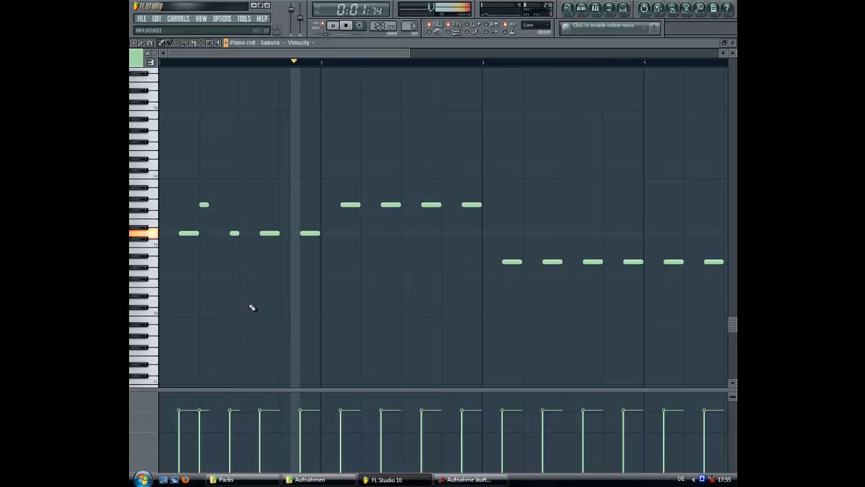
key("space")
key("space")
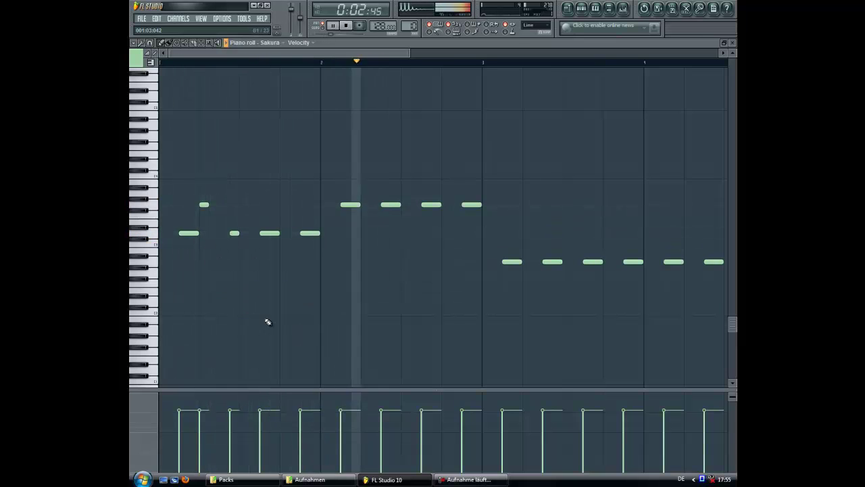
key("space")
key("space")
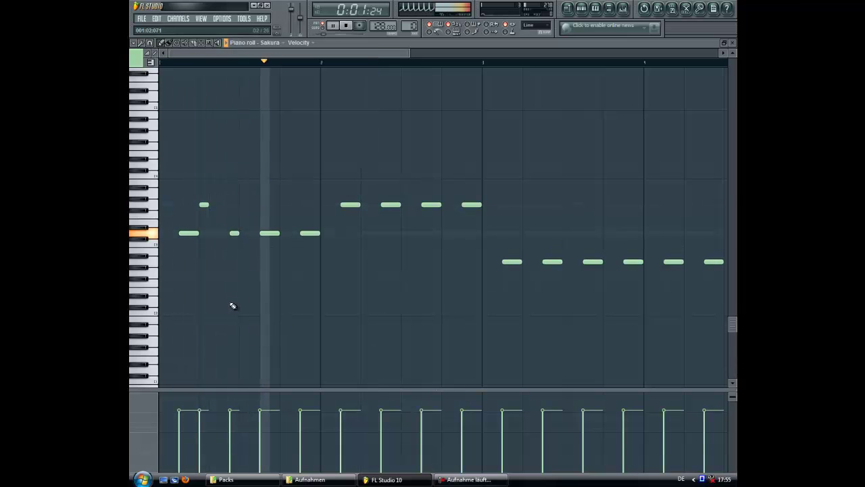
key("space")
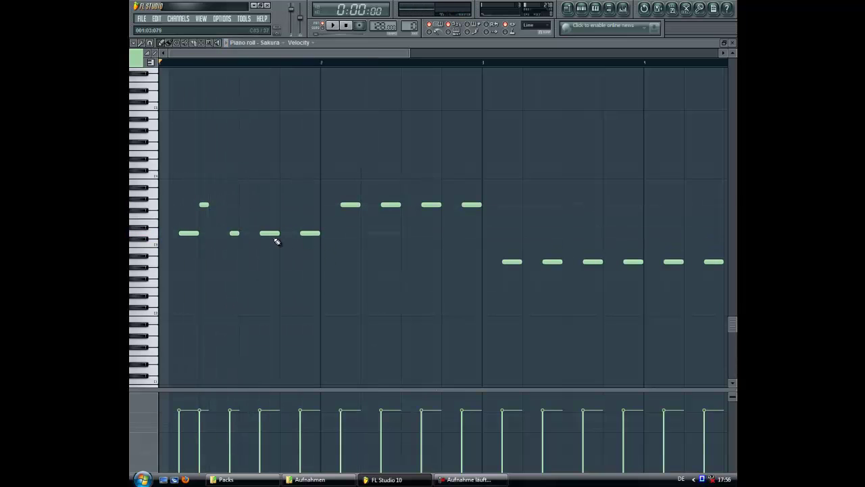
Add one more short note within the first group and replay the melody.
left_click(271, 204)
key("space")
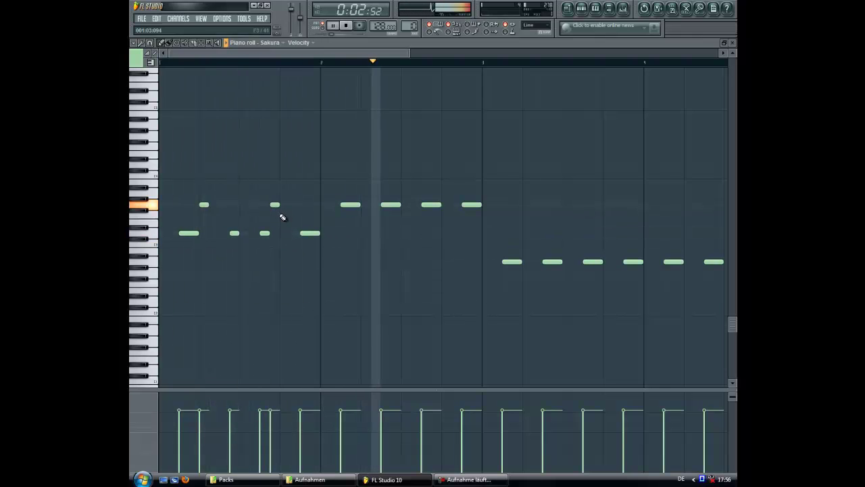
key("space")
key("space")
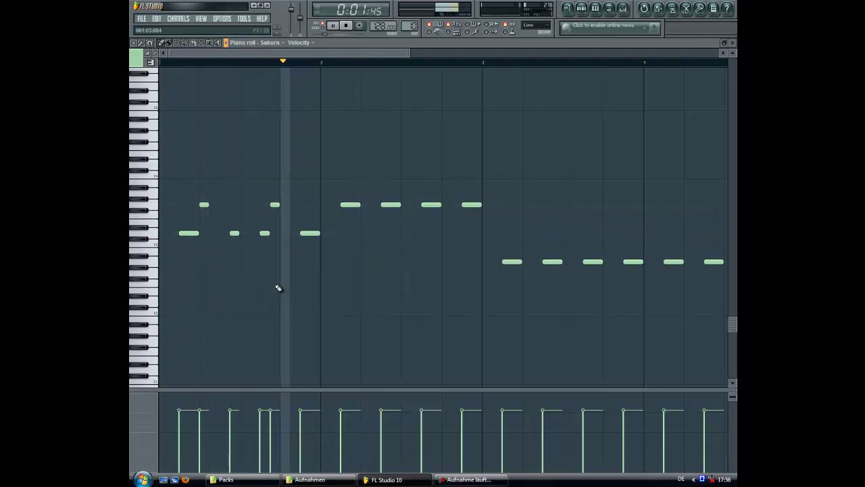
key("space")
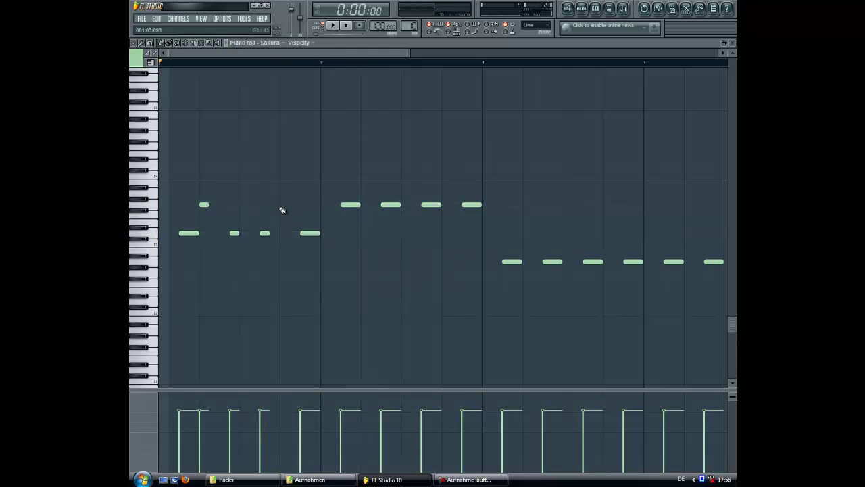
Copy the first five notes into the next bar, raised about three semitones.
left_click_drag(323, 187, 175, 289)
left_click_drag(222, 239, 355, 220)
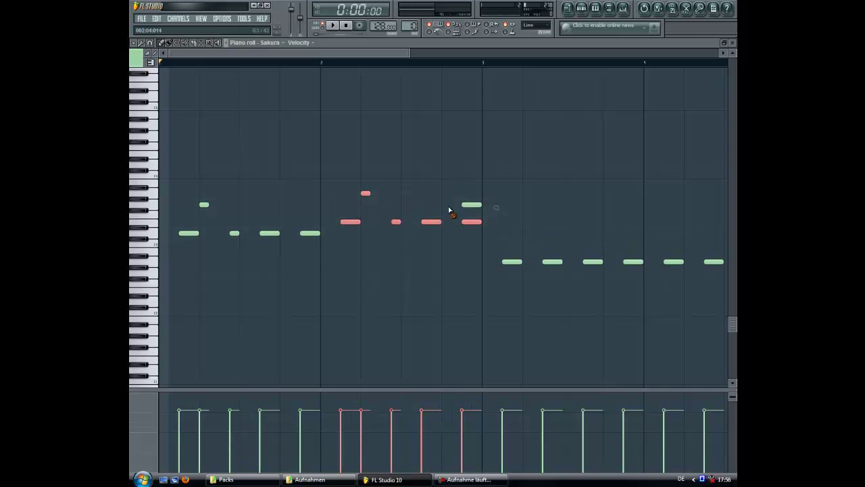
left_click_drag(474, 220, 471, 203)
left_click(361, 192)
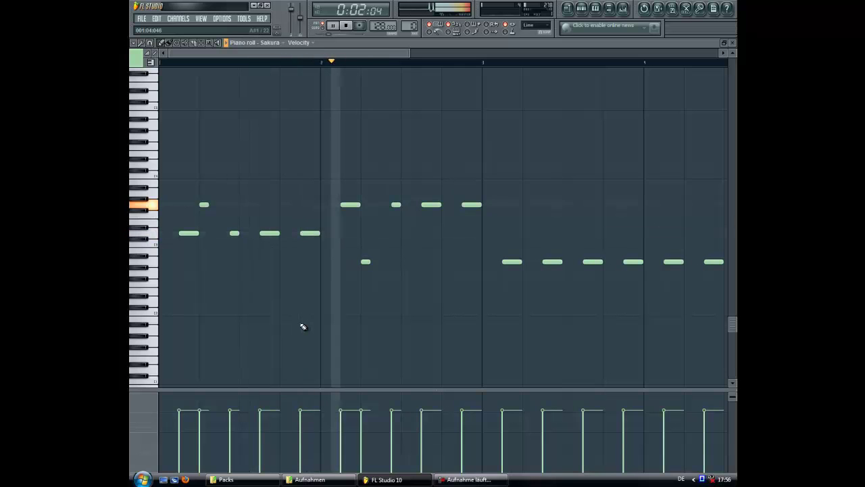
key("space")
key("space")
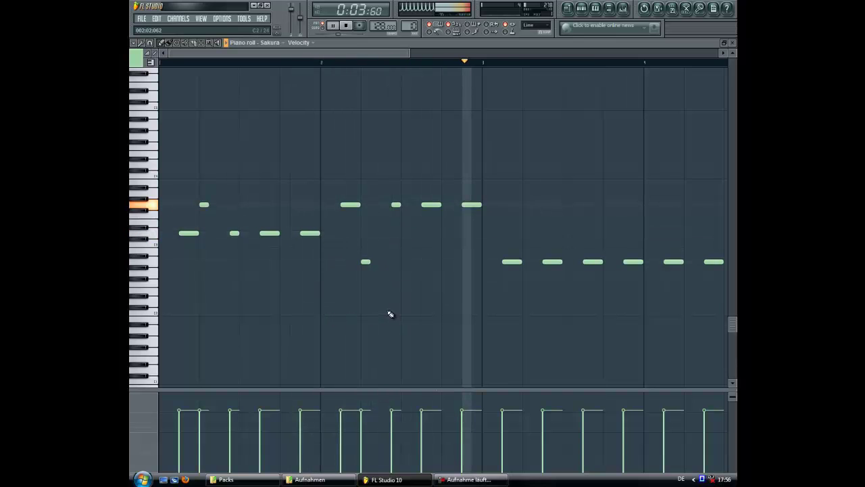
key("space")
Duplicate the five first-group notes into the third group, one semitone higher.
scroll(595, 182, "down", 2)
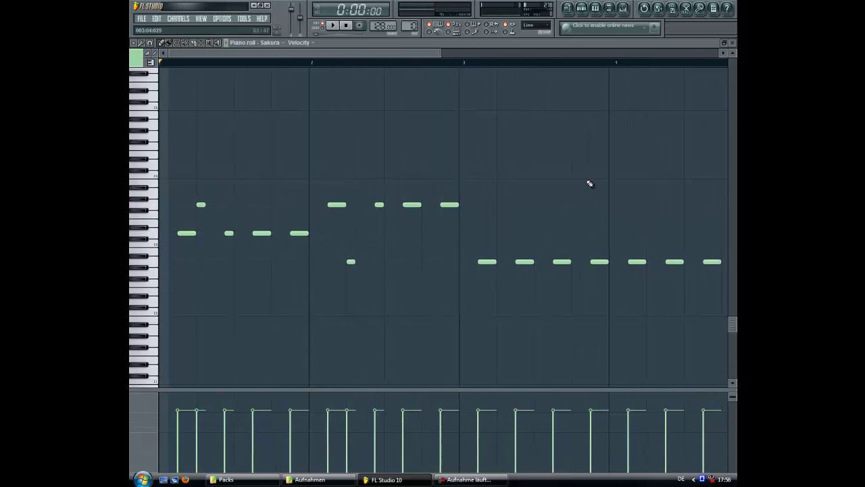
scroll(583, 184, "down", 2)
left_click_drag(433, 174, 299, 261)
left_click_drag(285, 175, 183, 269)
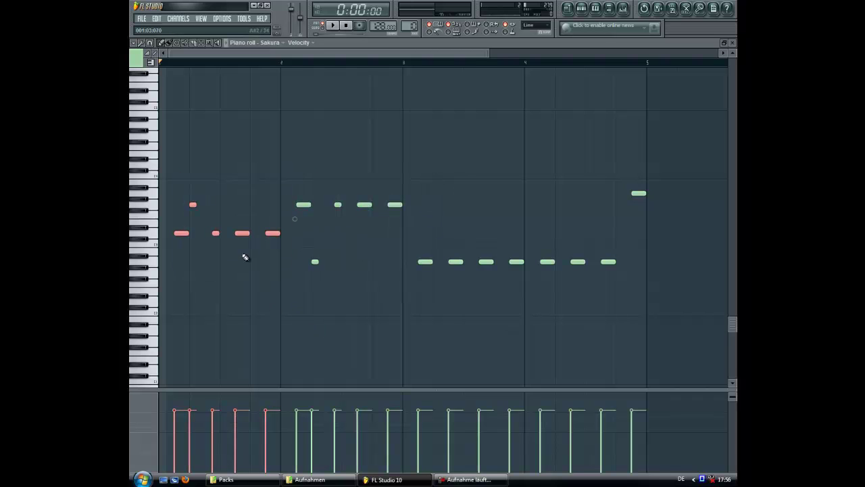
left_click_drag(240, 233, 484, 265)
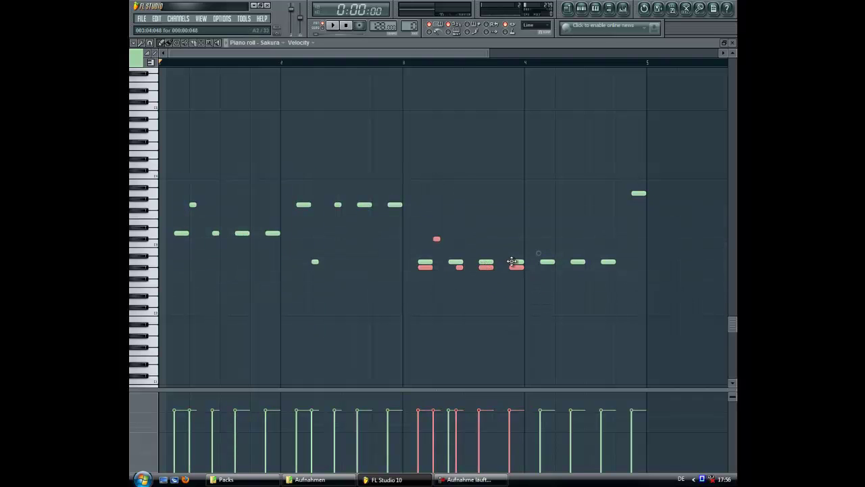
left_click_drag(424, 266, 423, 261)
left_click(412, 298)
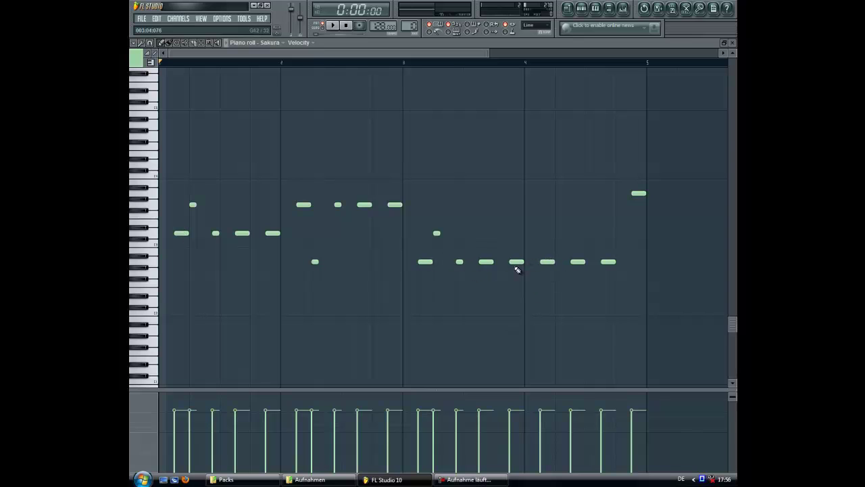
Add extra short notes, including a higher one, to the third group.
left_click(437, 233)
left_click(557, 232)
left_click(580, 262)
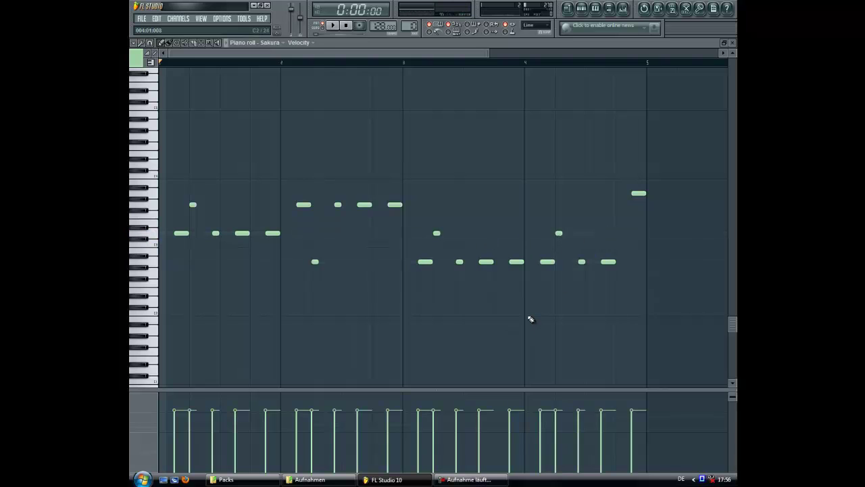